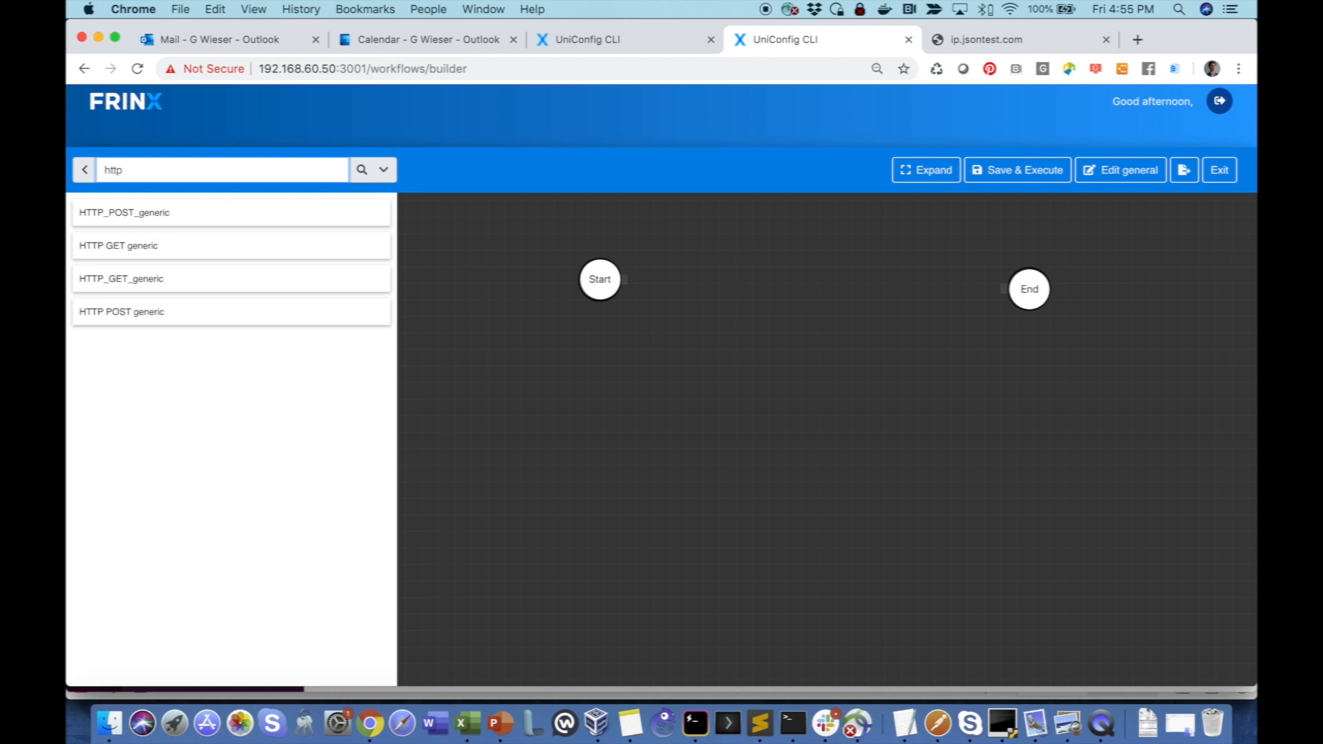
# - Add an HTTP_GET_generic task to the workflow canvas and connect it between Start and End
pyautogui.moveTo(138, 280); pyautogui.dragTo(790, 283)
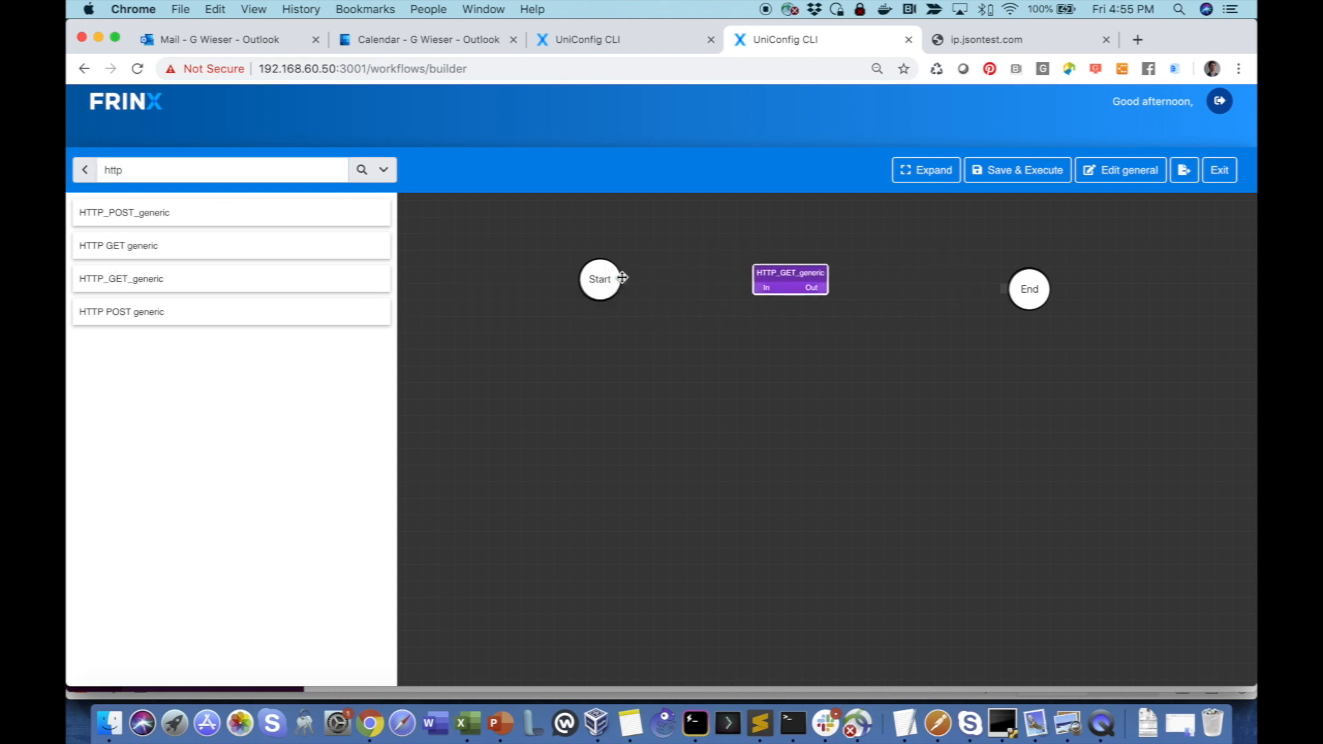
pyautogui.moveTo(622, 277); pyautogui.dragTo(1006, 289)
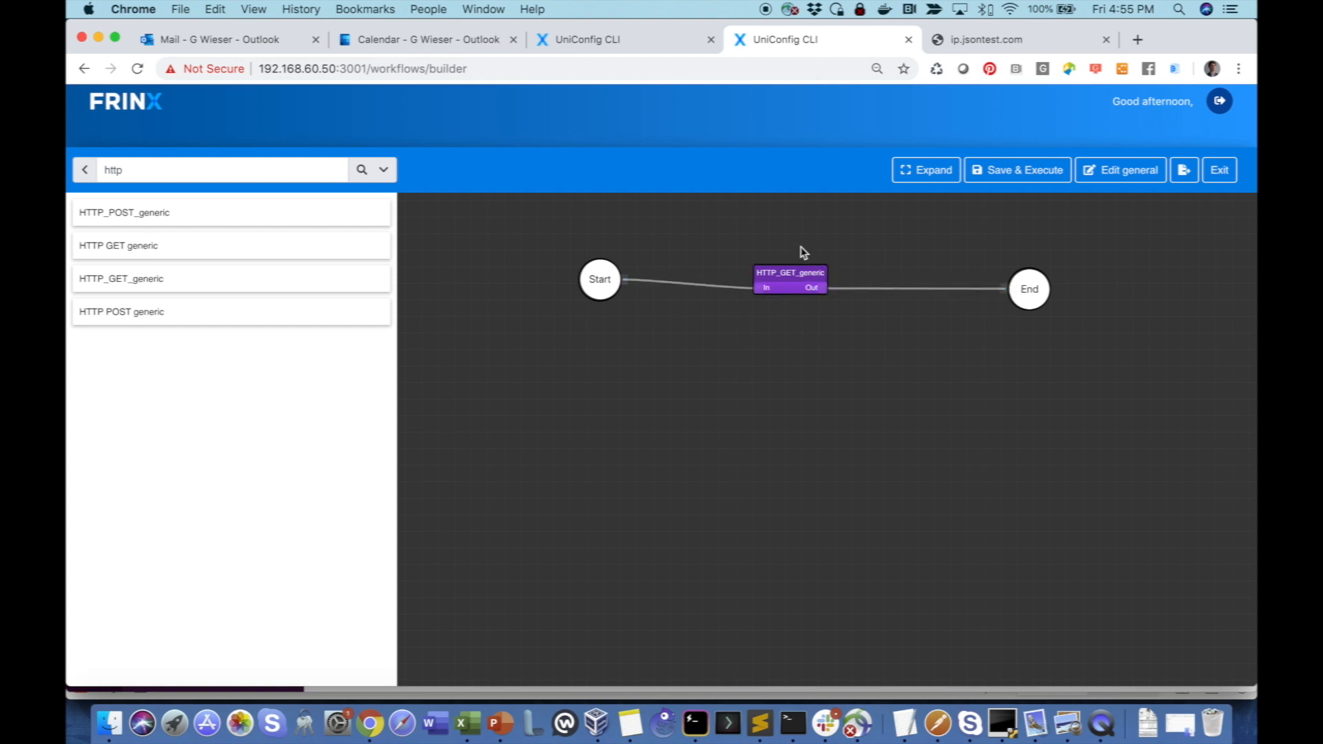
pyautogui.doubleClick(783, 283)
pyautogui.click(522, 180)
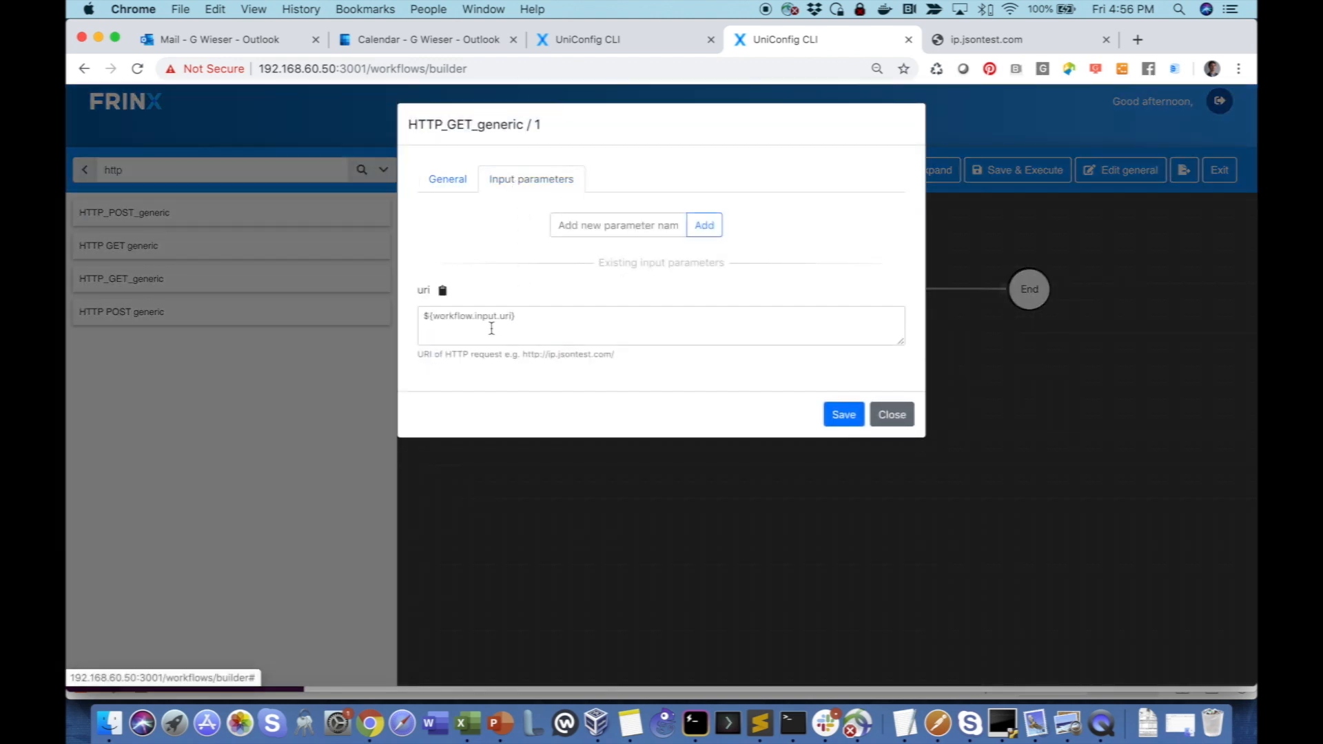
pyautogui.moveTo(544, 320); pyautogui.dragTo(382, 316)
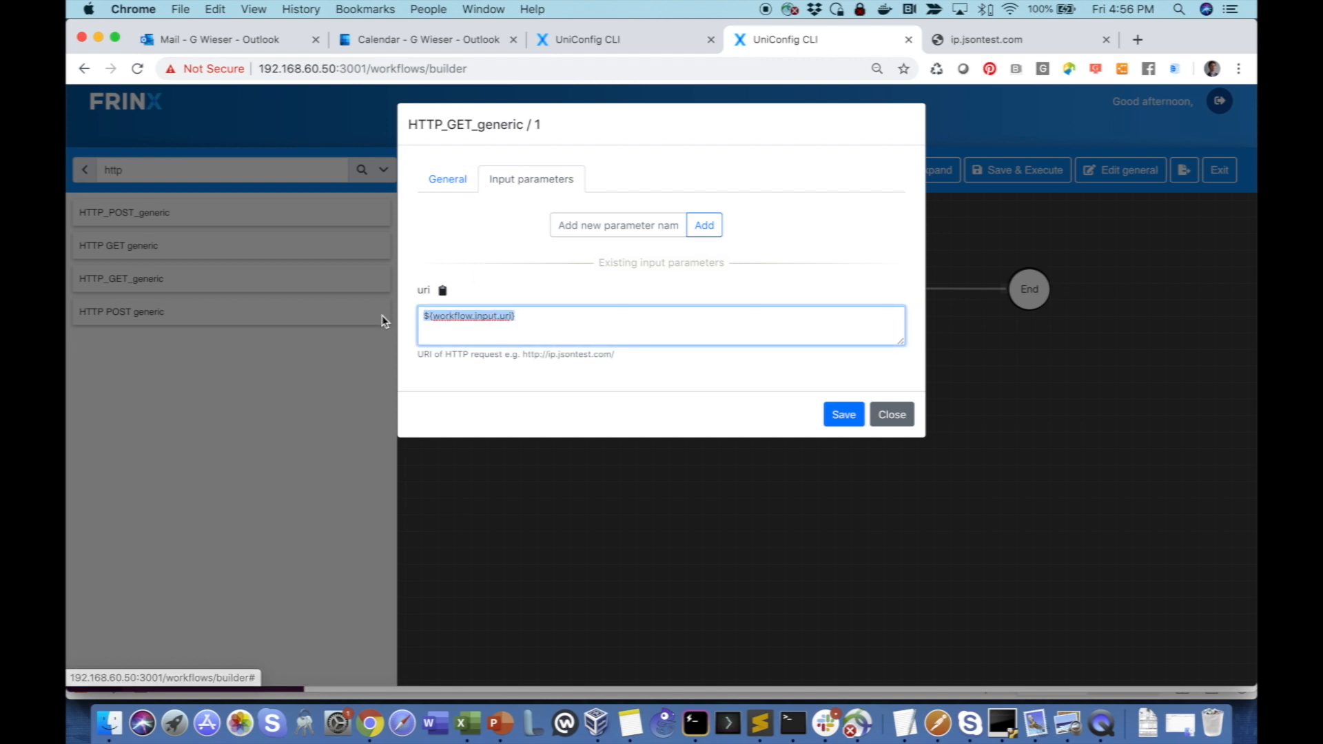
pyautogui.write('http://ip.jsontest.com')
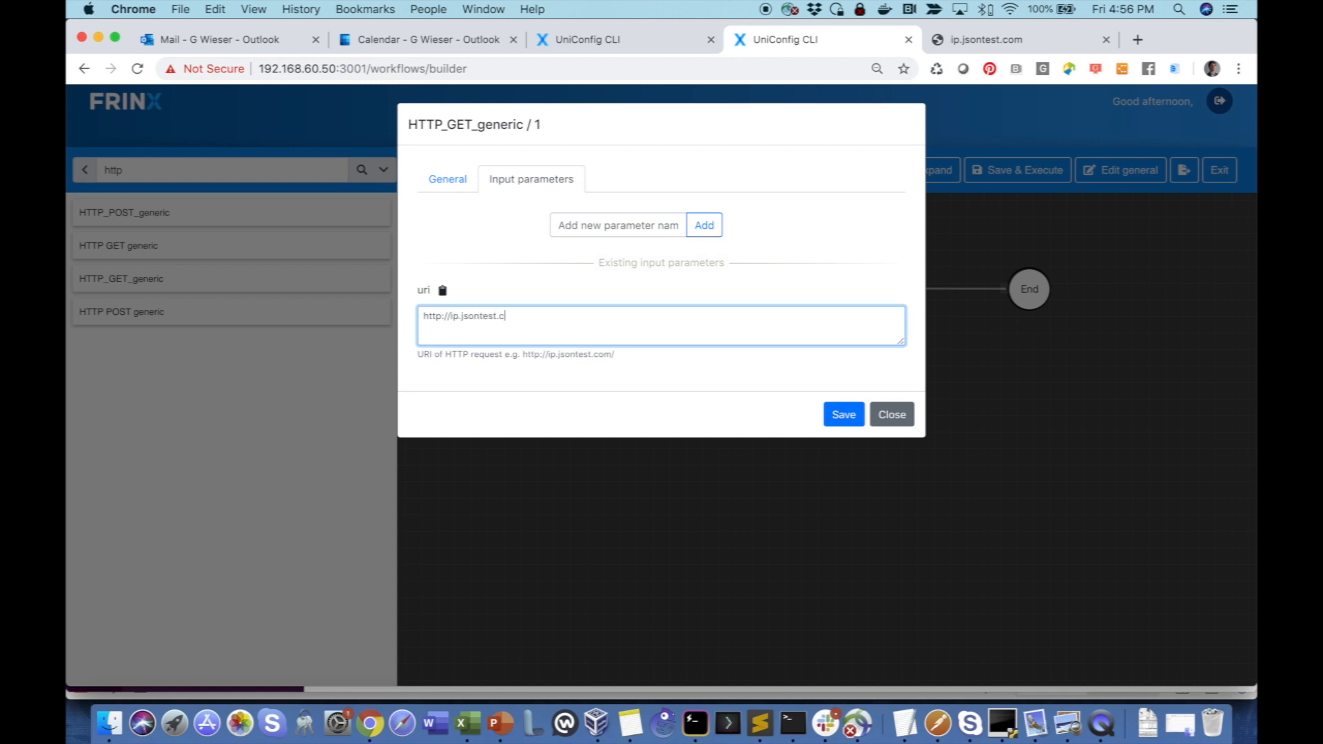
pyautogui.click(843, 414)
pyautogui.moveTo(599, 282); pyautogui.dragTo(578, 298)
# - Save and execute testflow101, inspect the response body in its workflow output, and close the execution details
pyautogui.click(1025, 180)
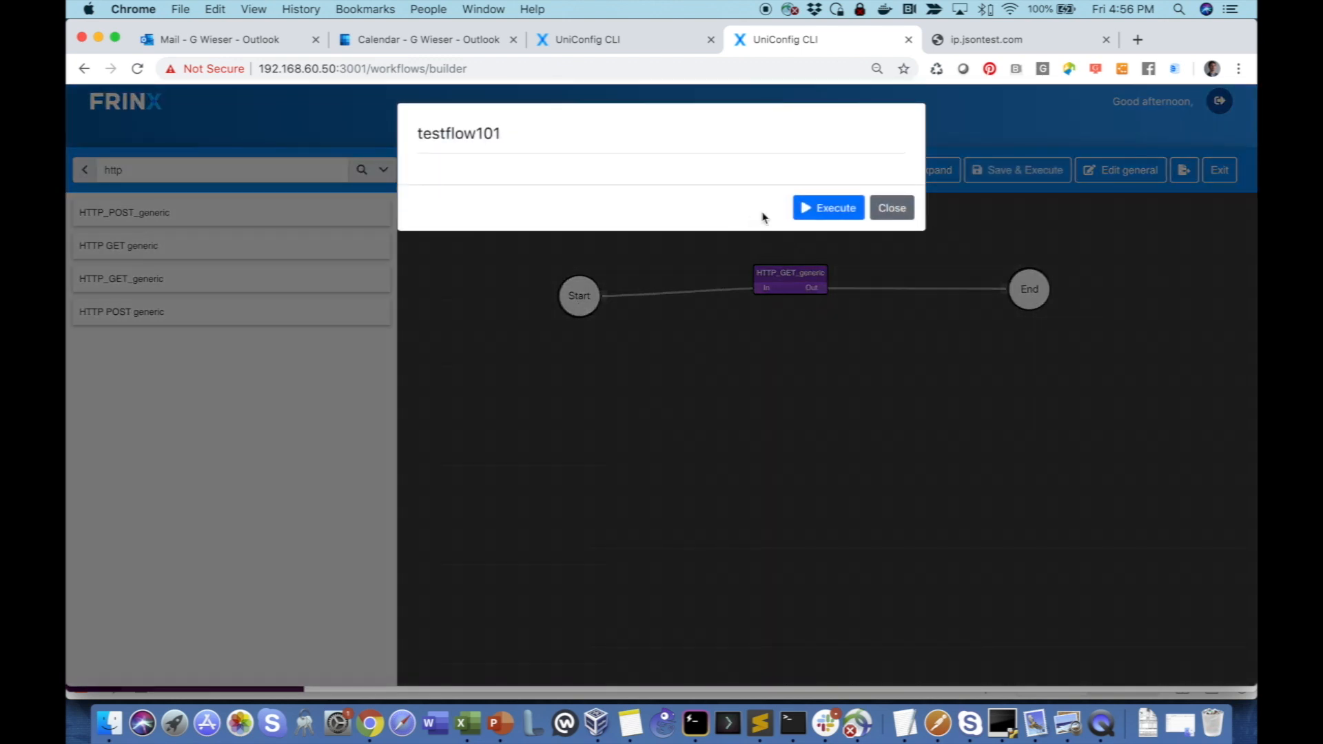
pyautogui.click(823, 208)
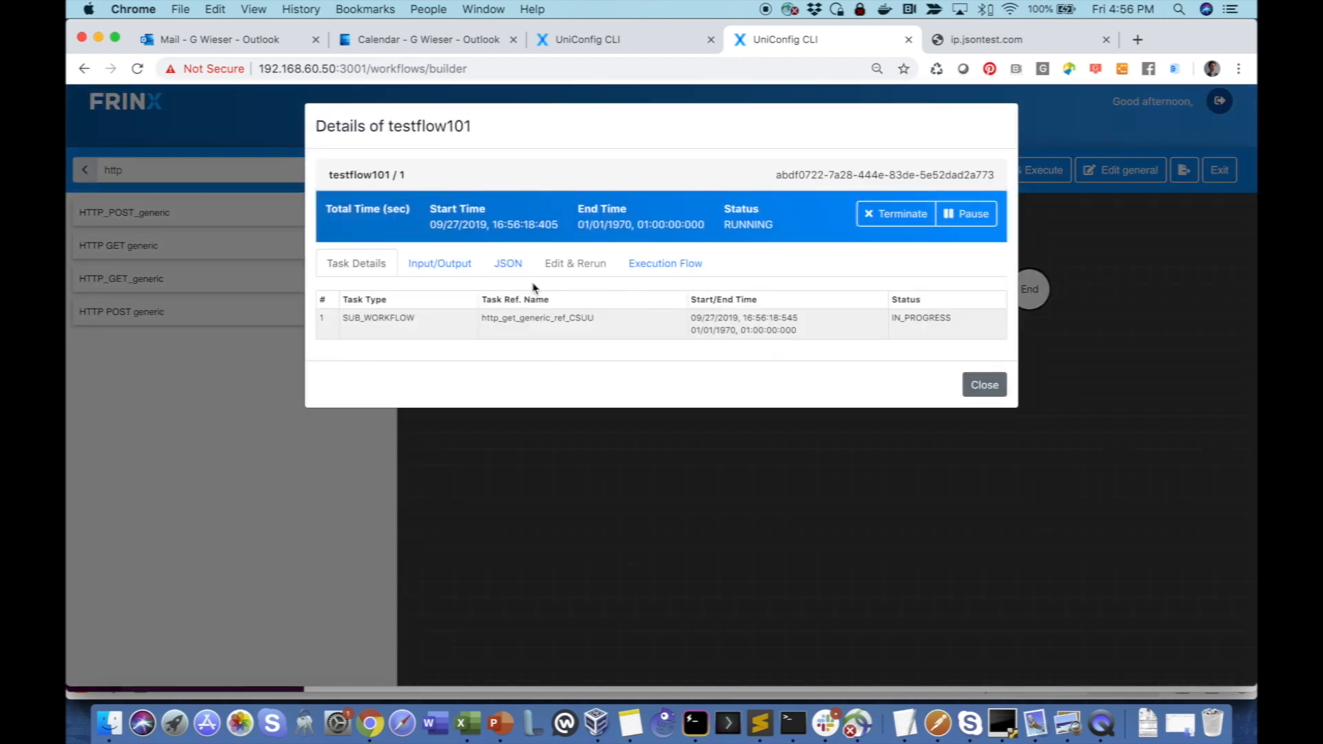
pyautogui.click(433, 265)
pyautogui.moveTo(795, 362); pyautogui.dragTo(675, 352)
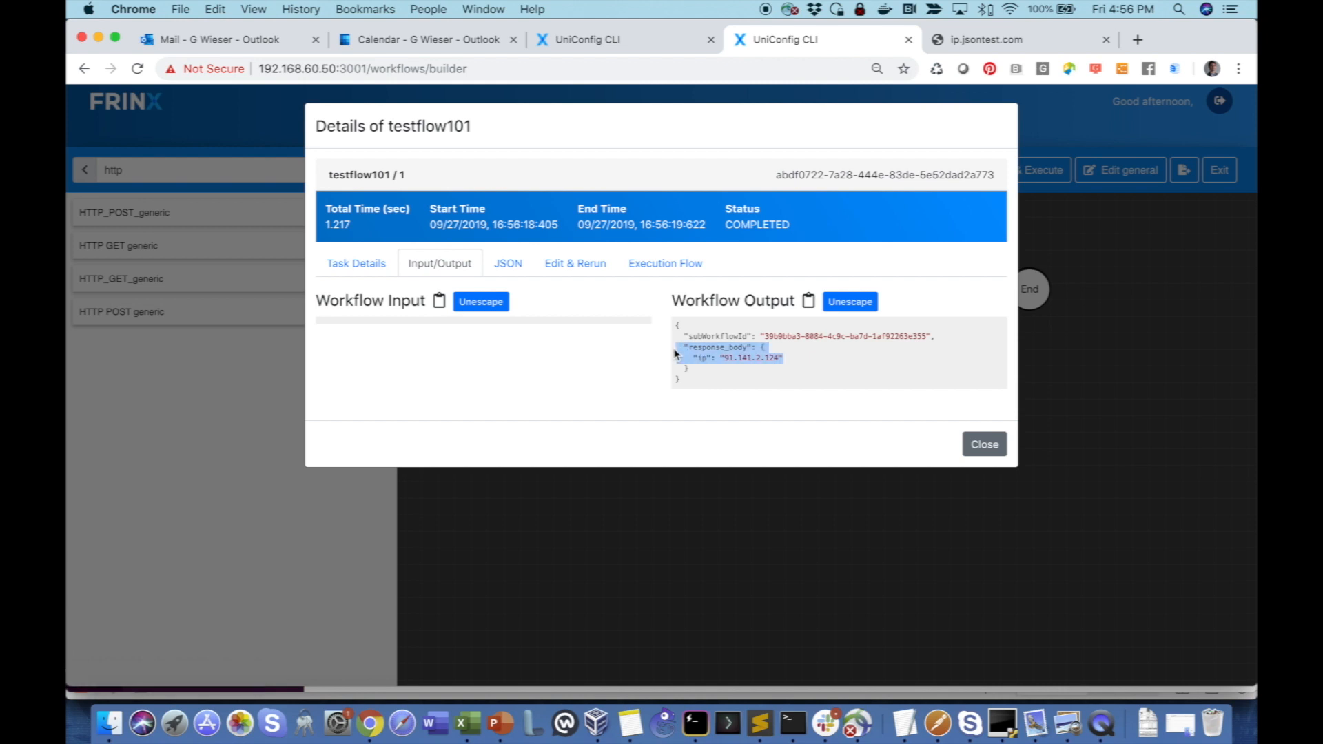
pyautogui.click(986, 446)
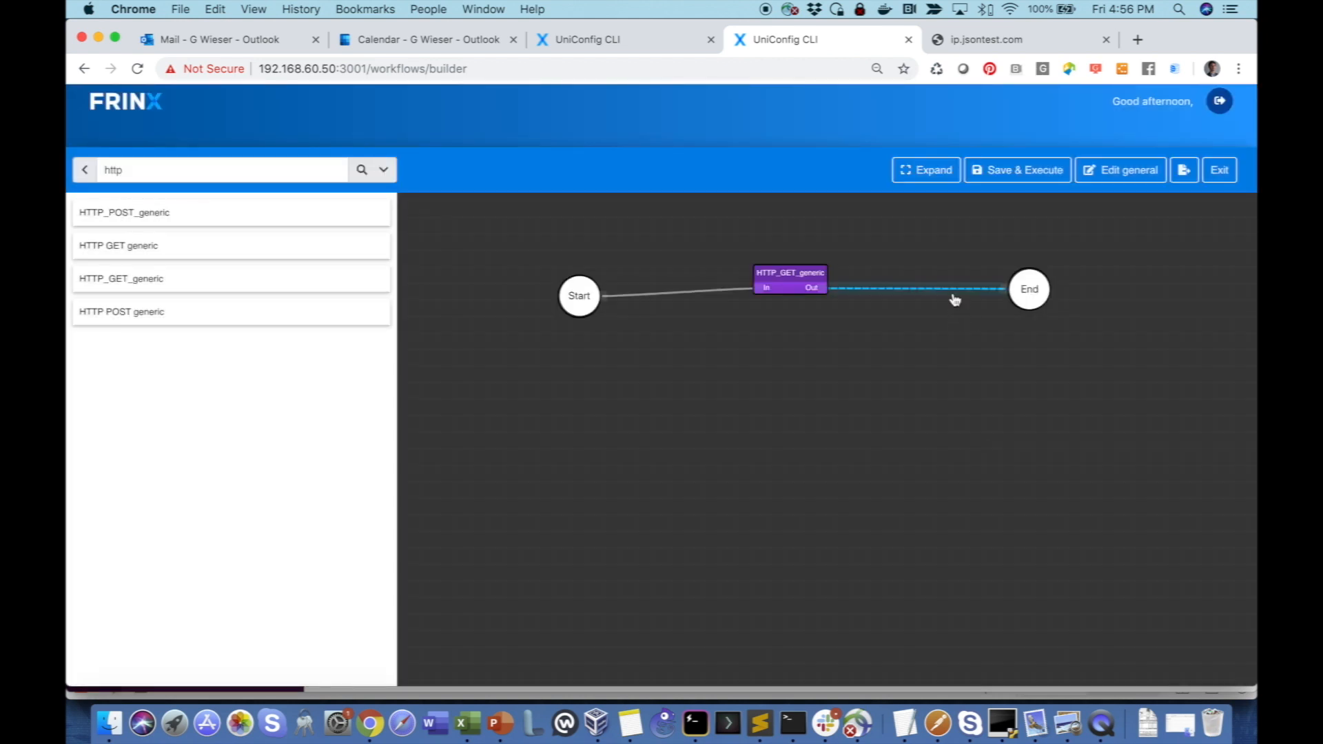
# - Remove the link from HTTP_GET_generic to End and connect a new HTTP_POST_generic task between them
pyautogui.press('Delete')
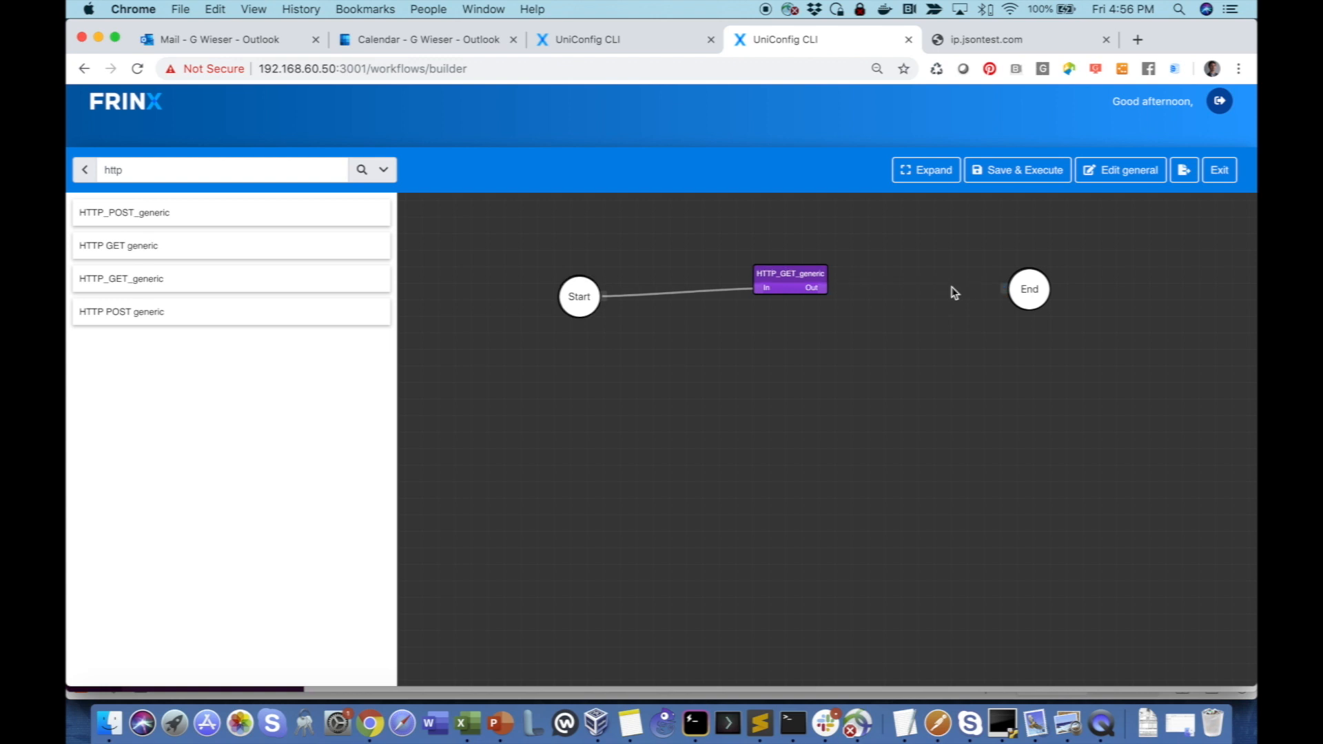
pyautogui.moveTo(785, 274); pyautogui.dragTo(731, 274)
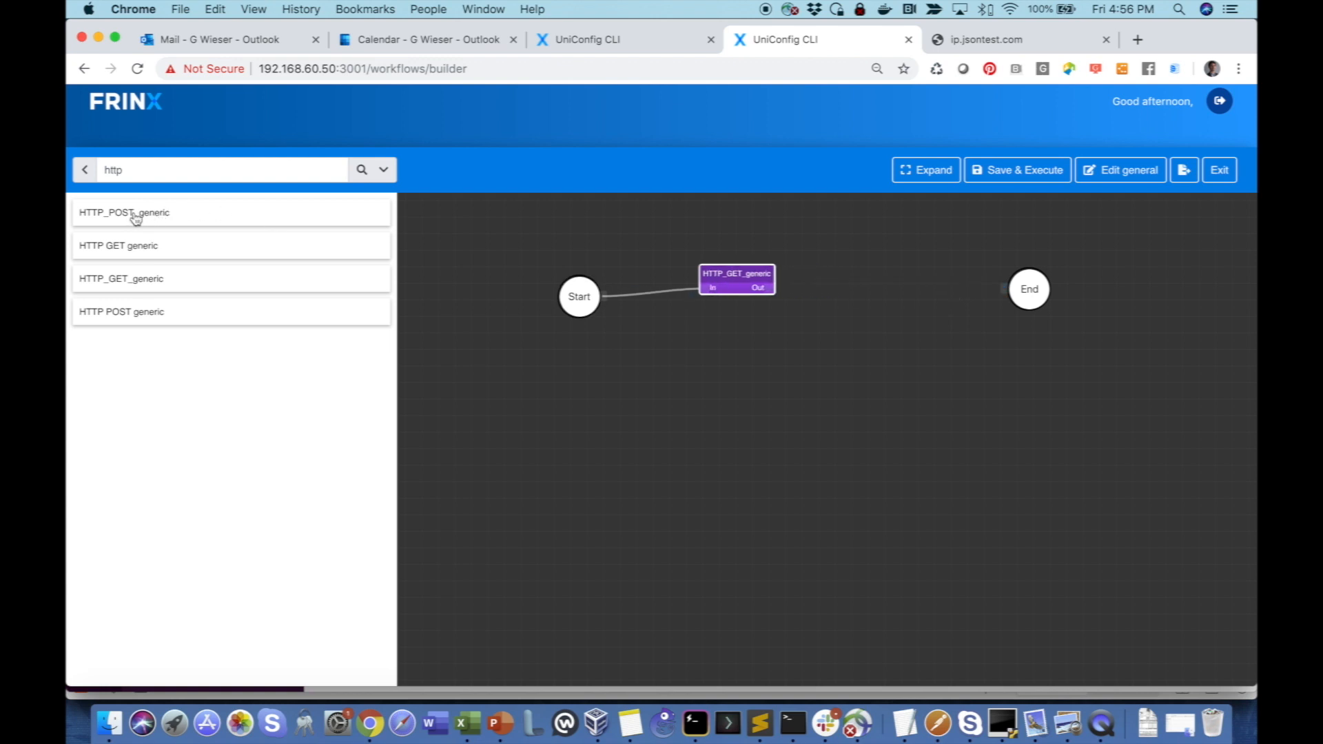
pyautogui.moveTo(131, 215); pyautogui.dragTo(862, 273)
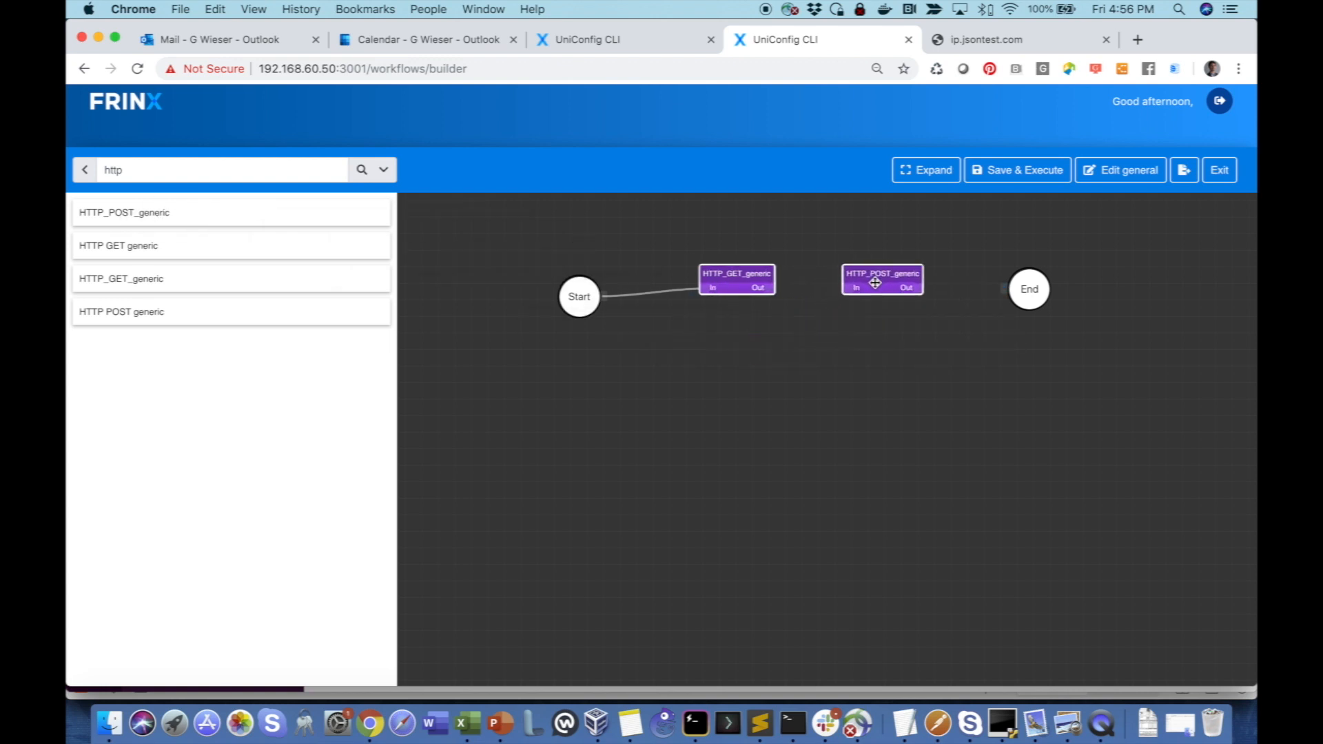
pyautogui.moveTo(778, 289); pyautogui.dragTo(1004, 289)
pyautogui.moveTo(893, 284); pyautogui.dragTo(900, 283)
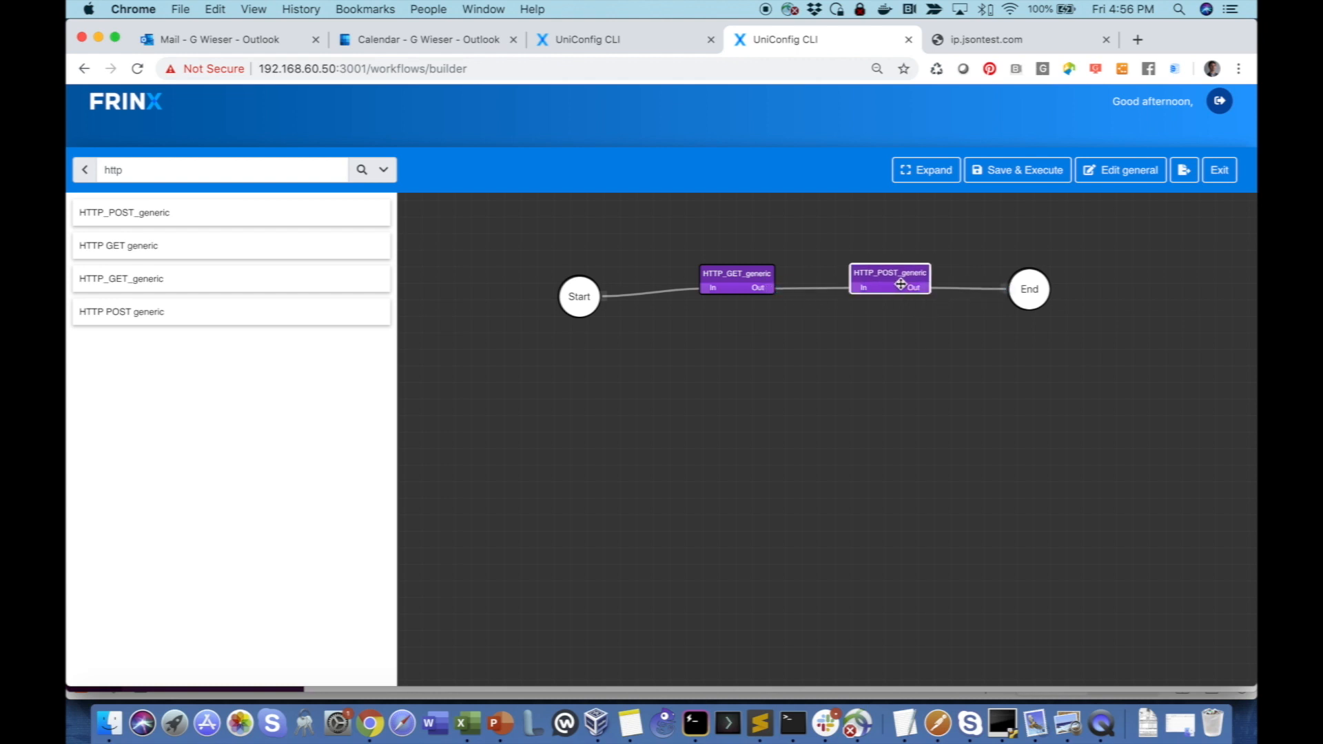
# - Replace the HTTP_POST_generic task's uri input parameter with the secret Slack webhook URL copied from Terminal
pyautogui.doubleClick(879, 275)
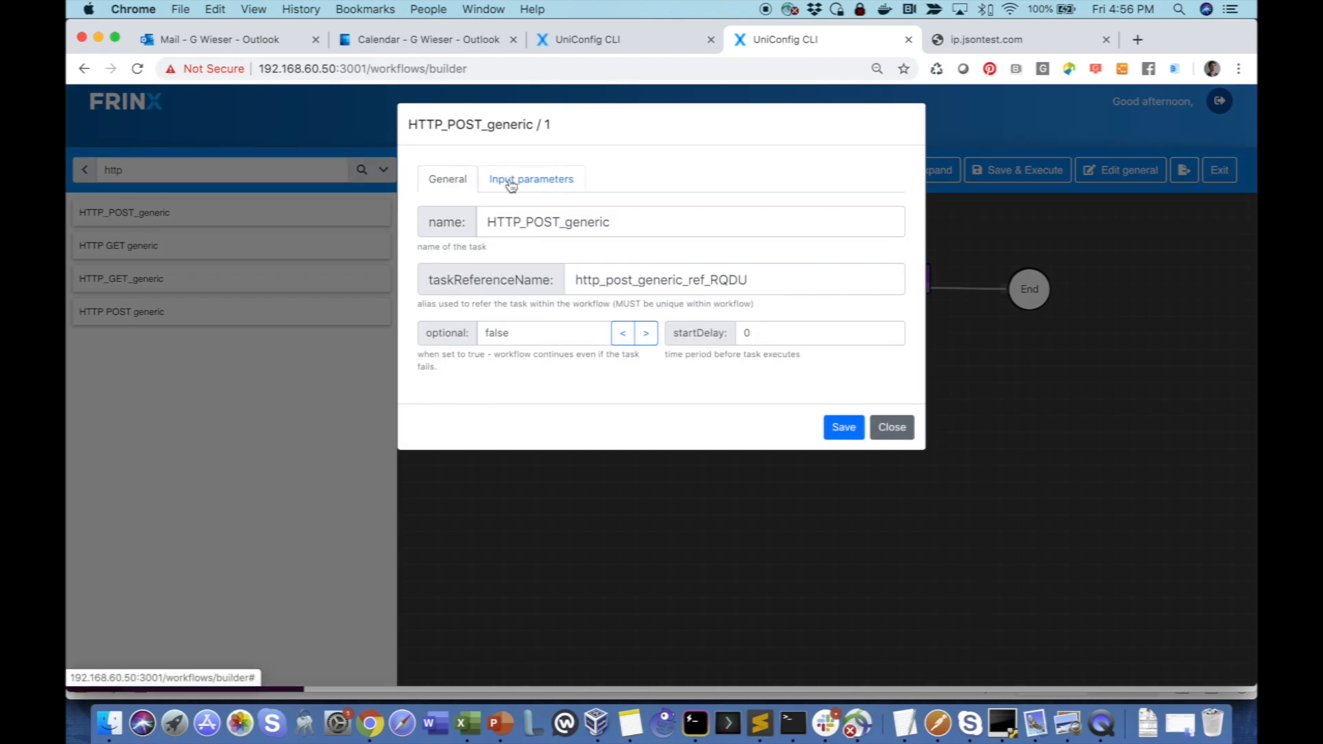
pyautogui.click(508, 181)
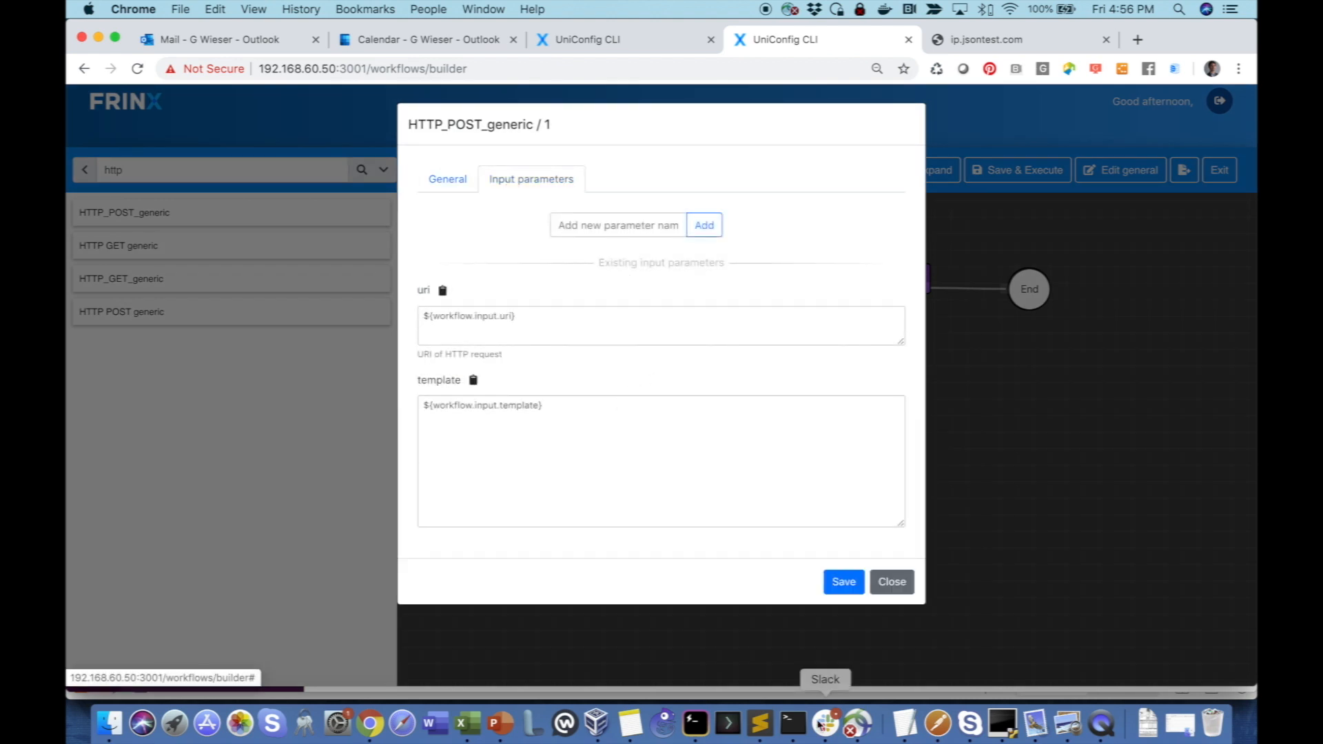
pyautogui.click(792, 721)
pyautogui.moveTo(525, 432); pyautogui.dragTo(69, 438)
pyautogui.press('super+c')
pyautogui.press('super+Tab')
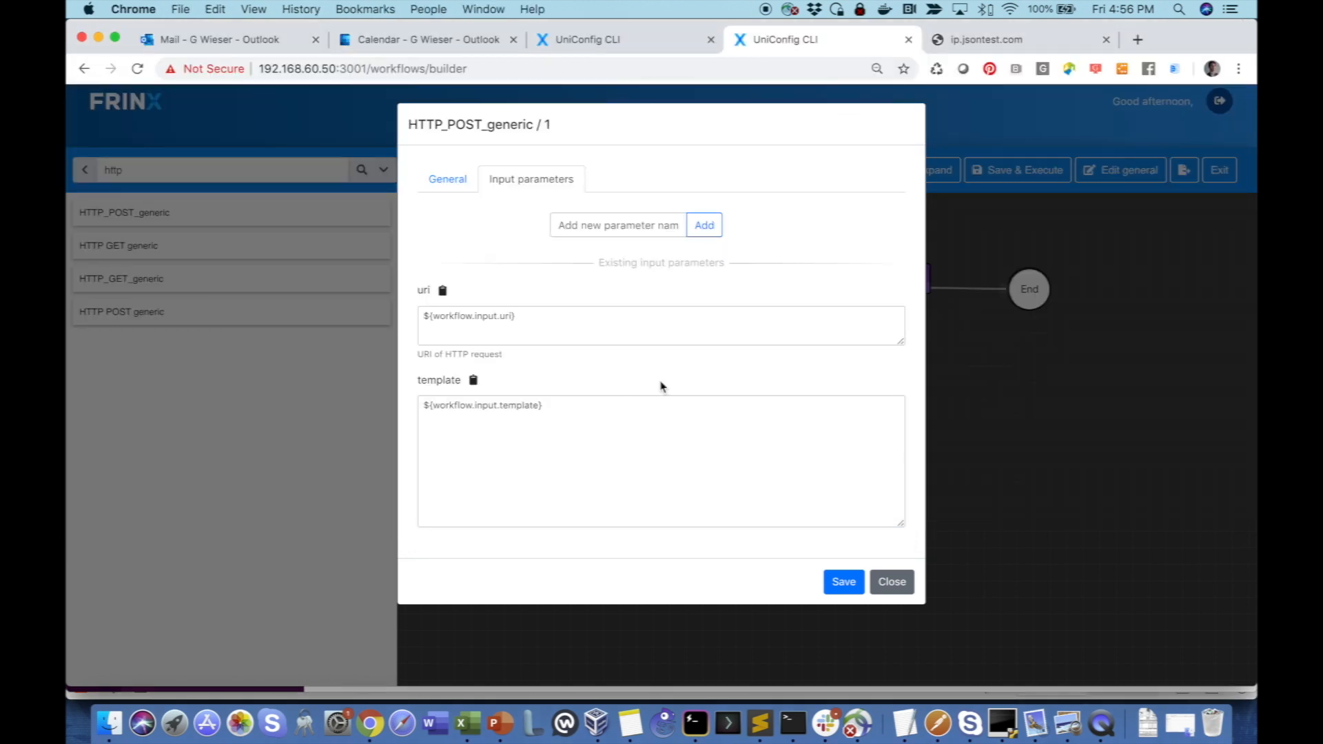
pyautogui.click(574, 324)
pyautogui.press('super+a')
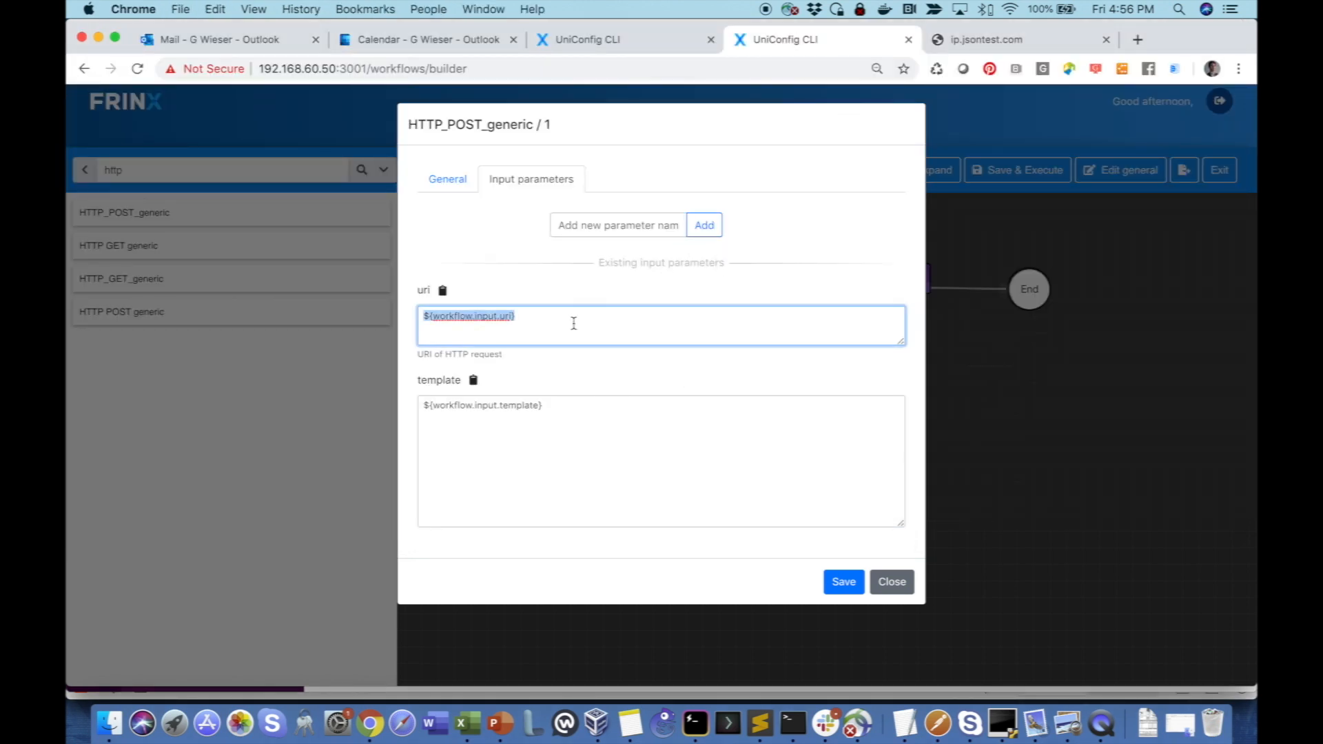
pyautogui.press('super+v')
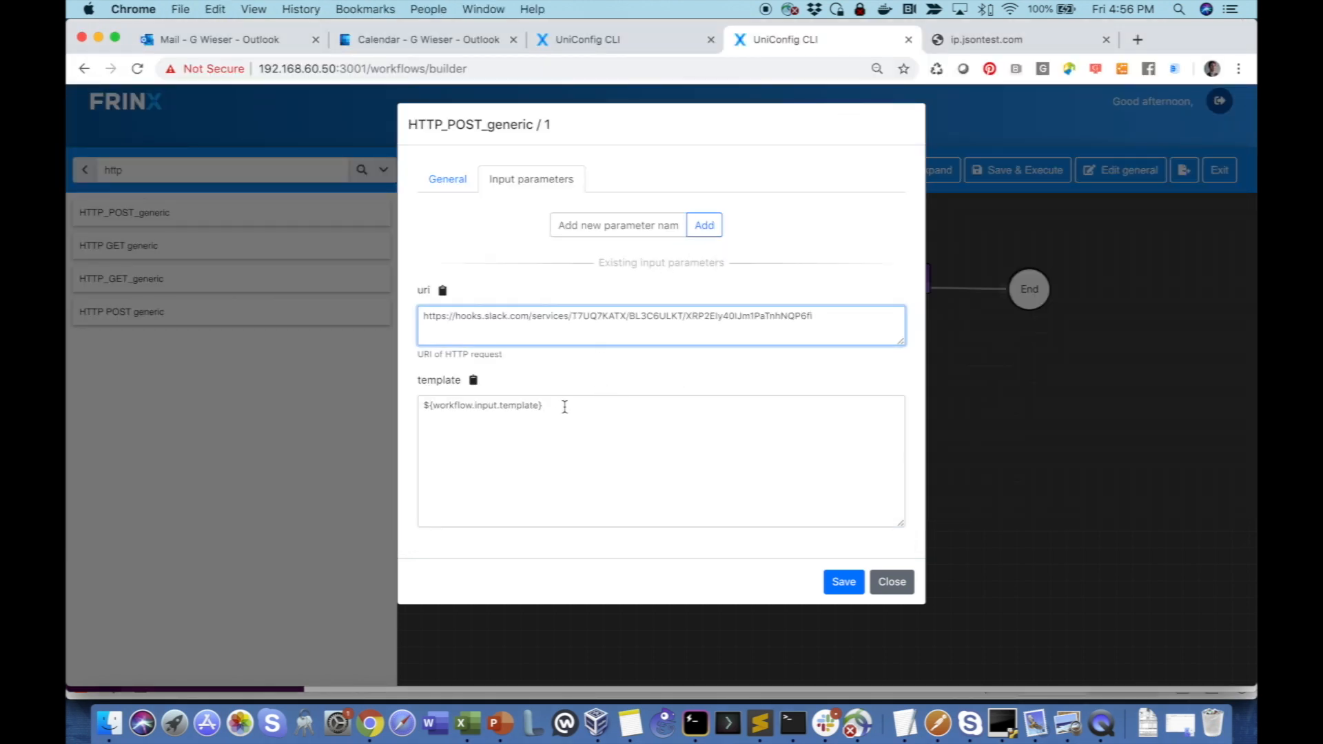
# - Replace the POST task's template with {"text":"sample message from http get workflow."} copied from Terminal, and save the task
pyautogui.press('super+Tab')
pyautogui.moveTo(376, 466); pyautogui.dragTo(67, 462)
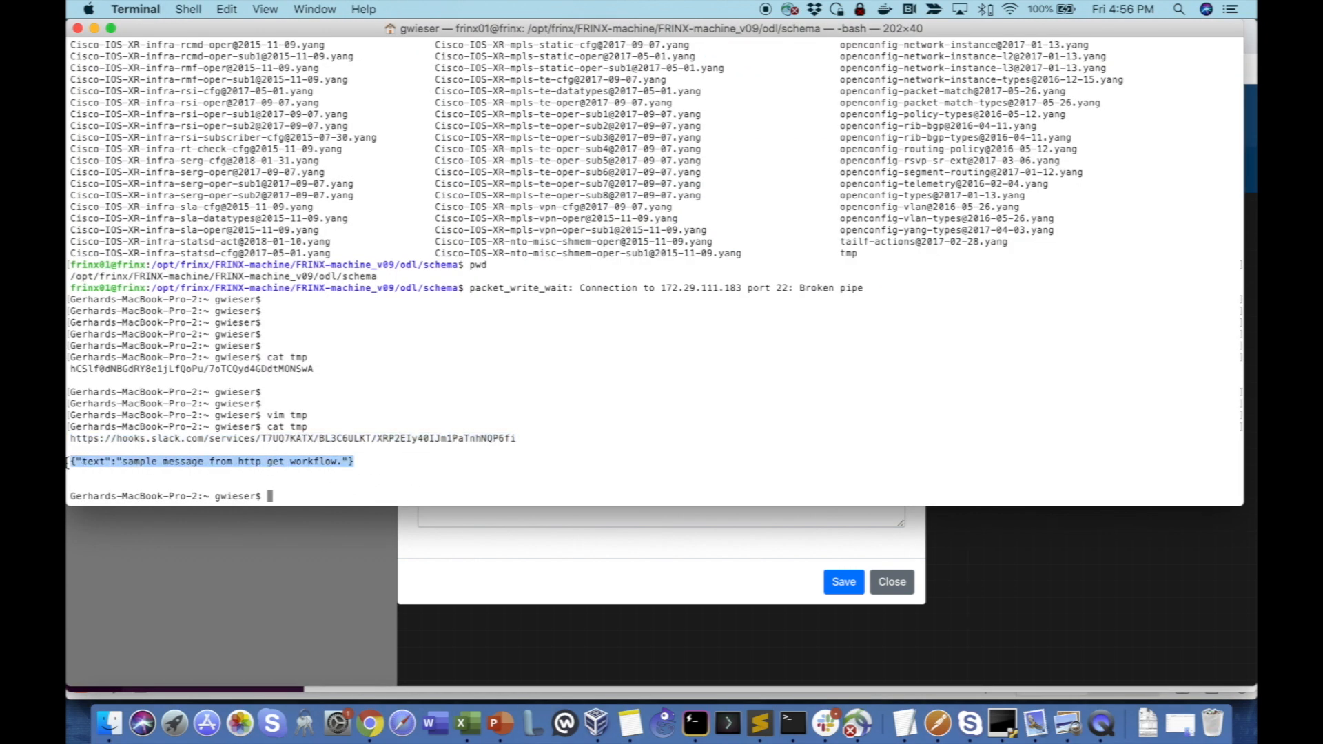
pyautogui.press('super+c')
pyautogui.press('super+Tab')
pyautogui.moveTo(591, 419); pyautogui.dragTo(388, 415)
pyautogui.press('super+v')
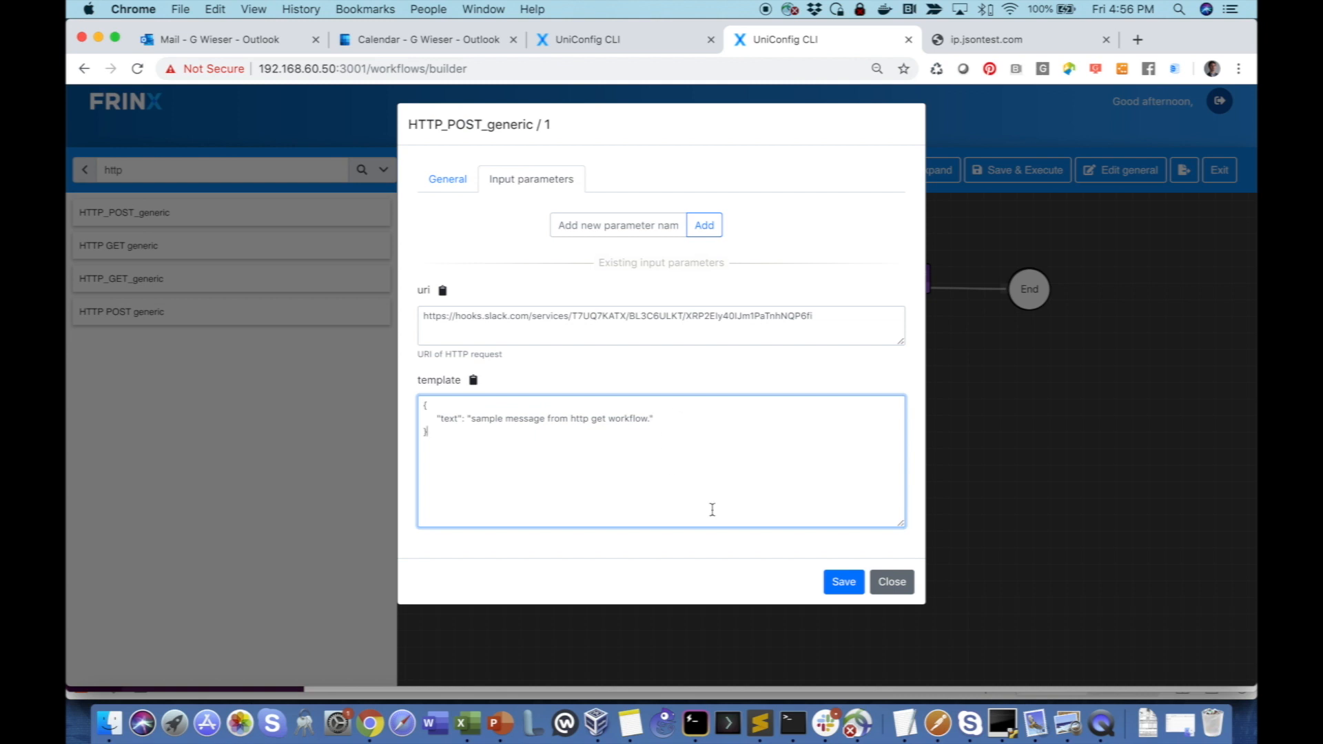
pyautogui.click(842, 582)
# - Save and execute testflow101, check the posted message in Slack's #workflow_stream channel, and close the execution details
pyautogui.click(1013, 171)
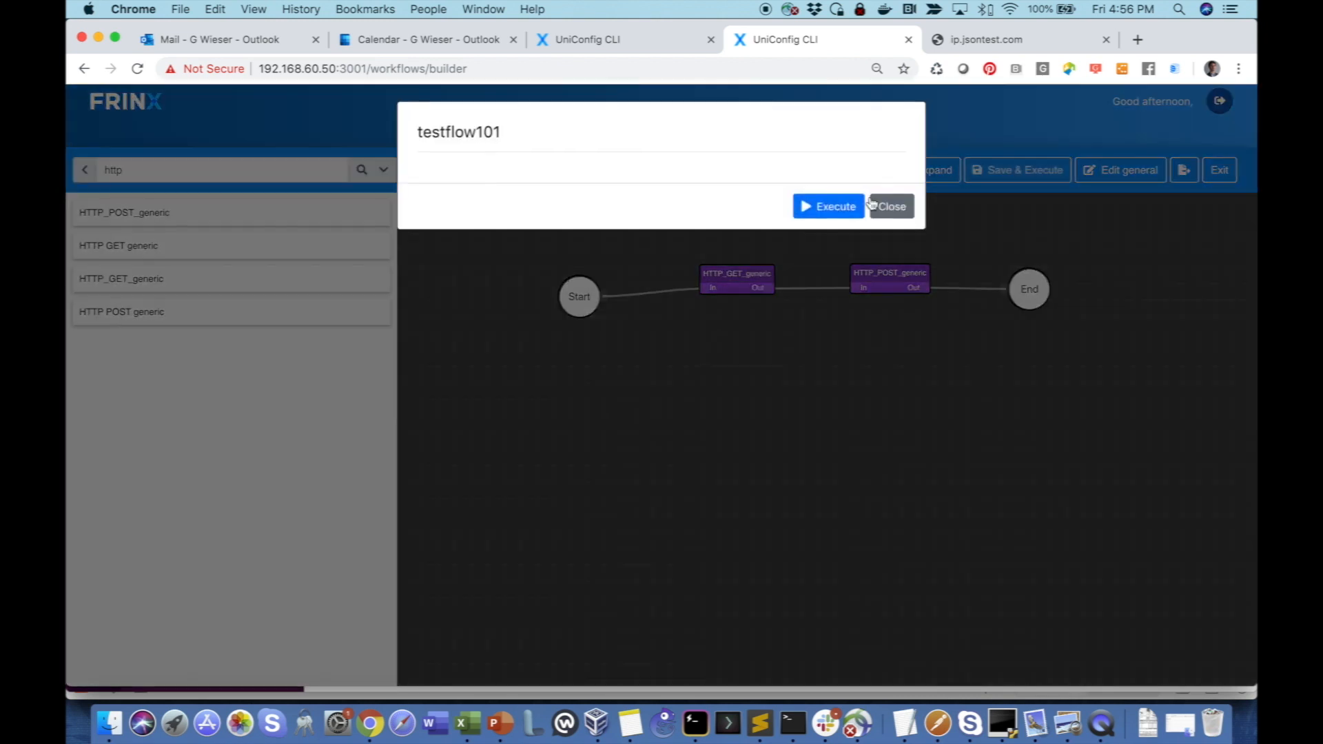
pyautogui.click(805, 208)
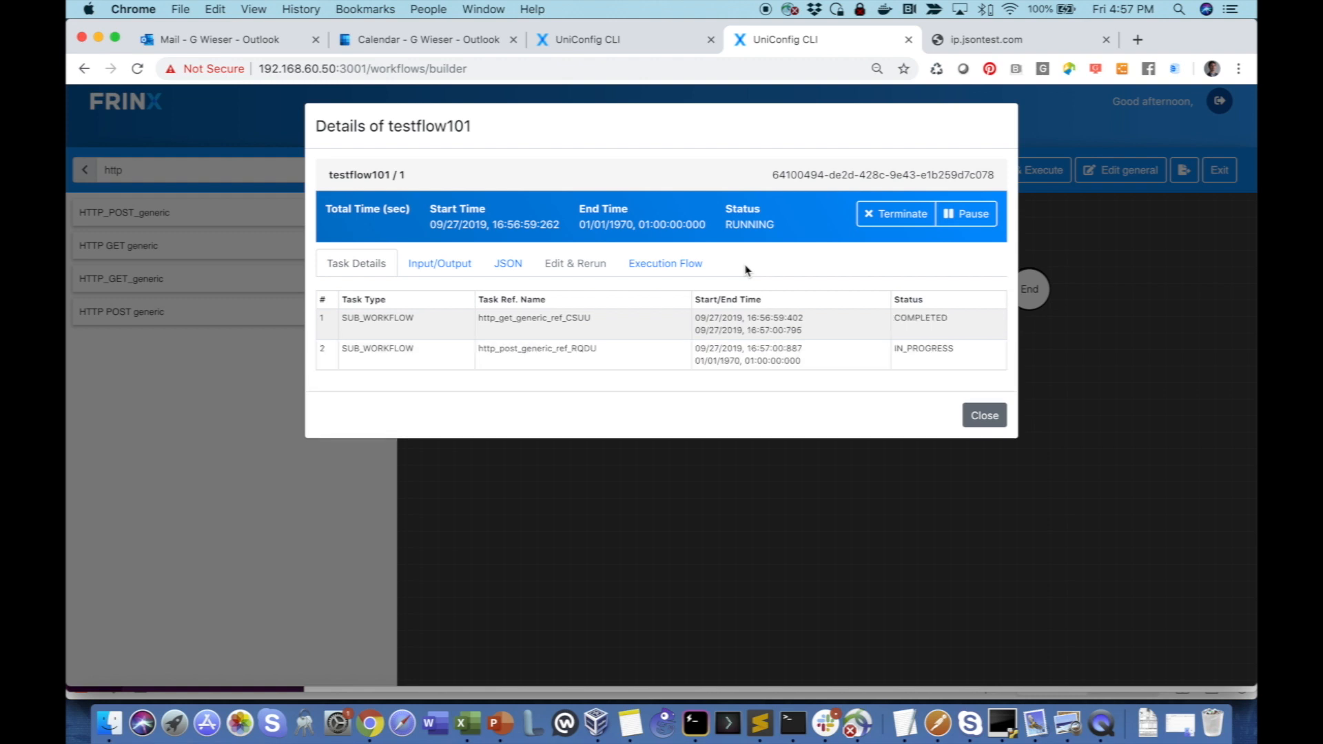
pyautogui.click(1083, 61)
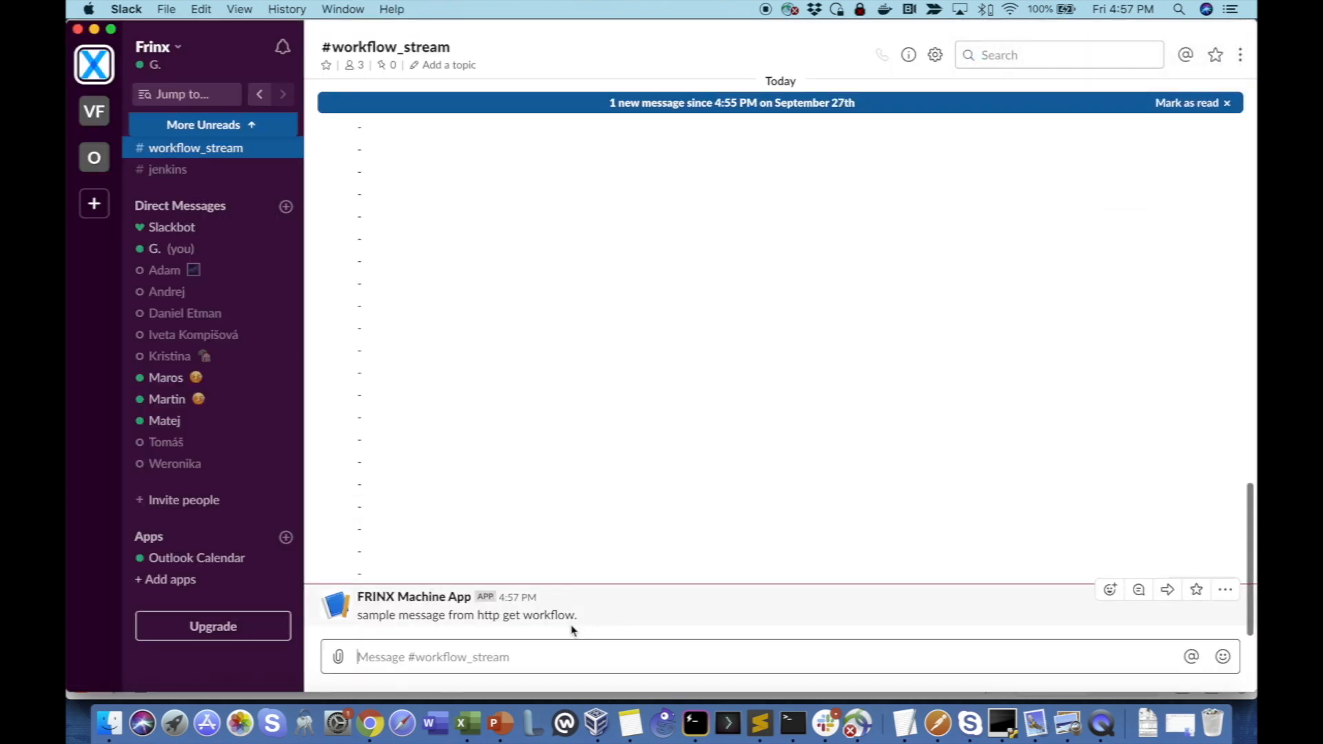
pyautogui.press('super+Tab')
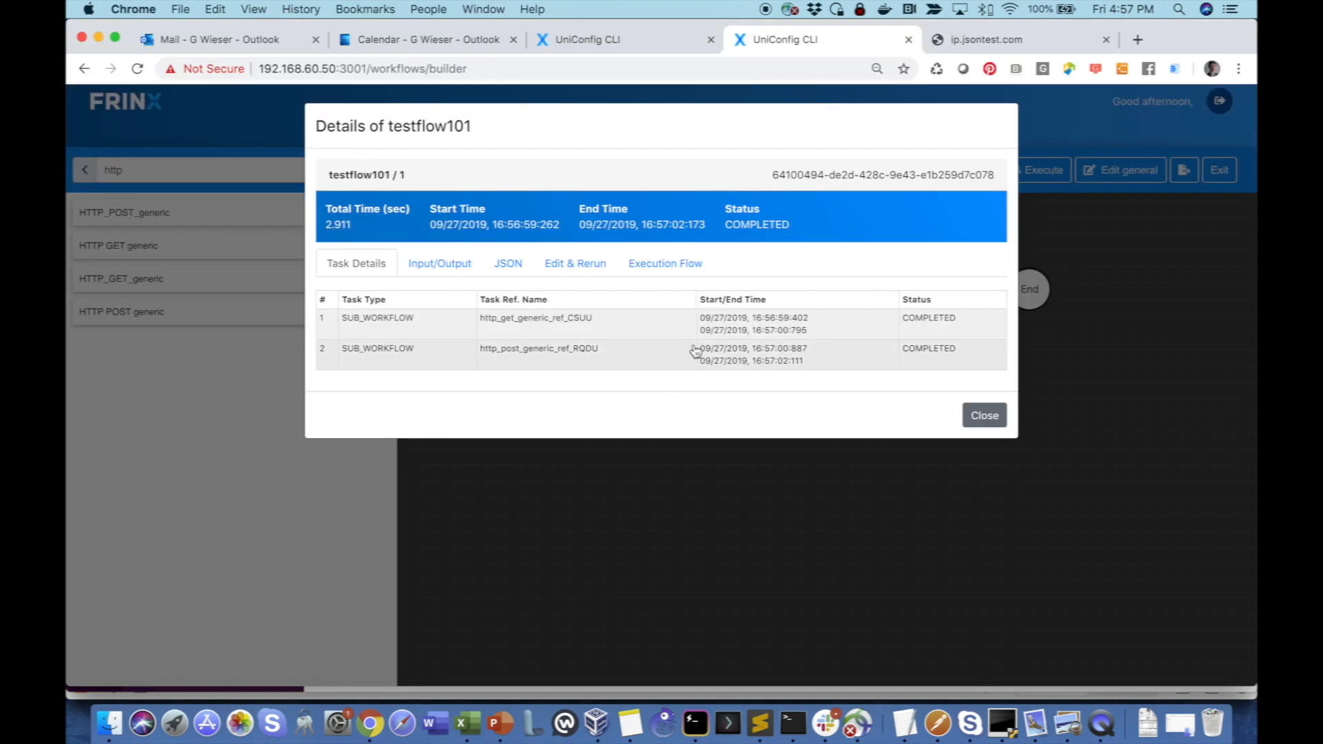
pyautogui.click(993, 418)
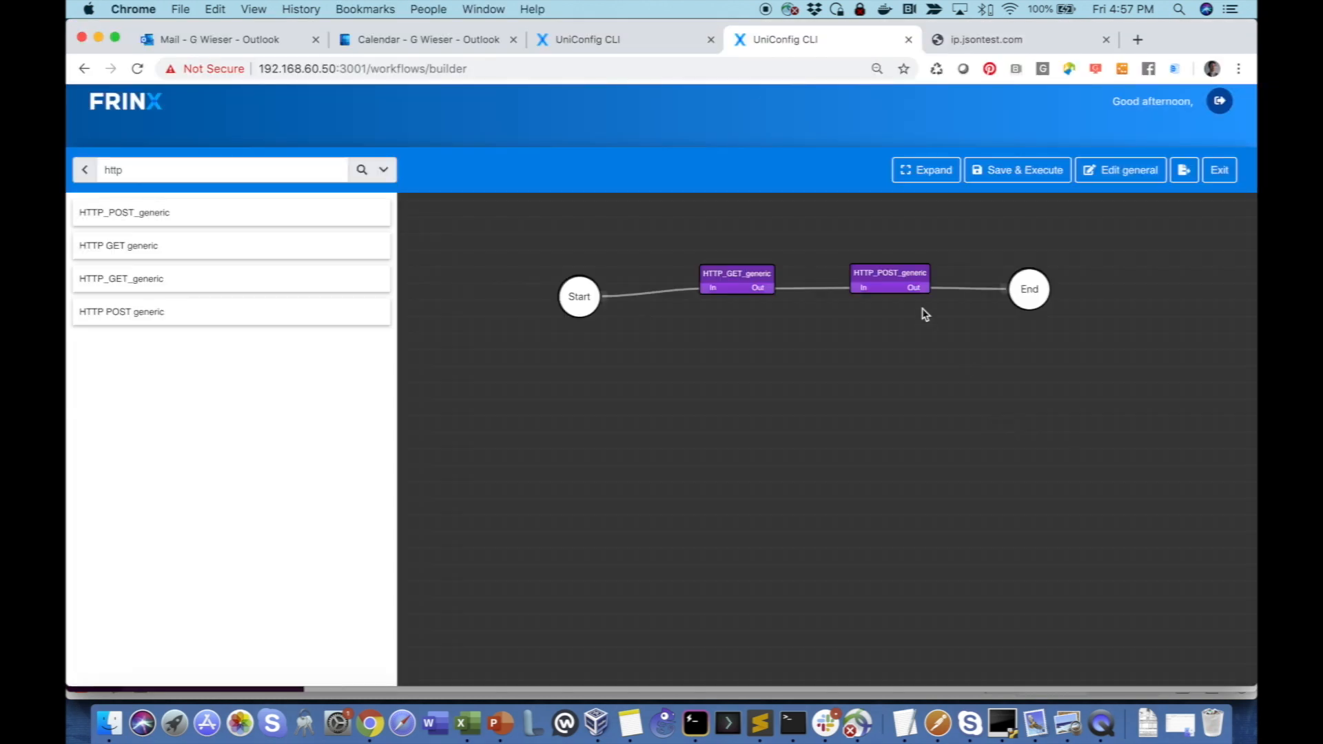
# - Align the Start node with the tasks and copy the HTTP_GET_generic task's taskReferenceName
pyautogui.moveTo(580, 297); pyautogui.dragTo(579, 287)
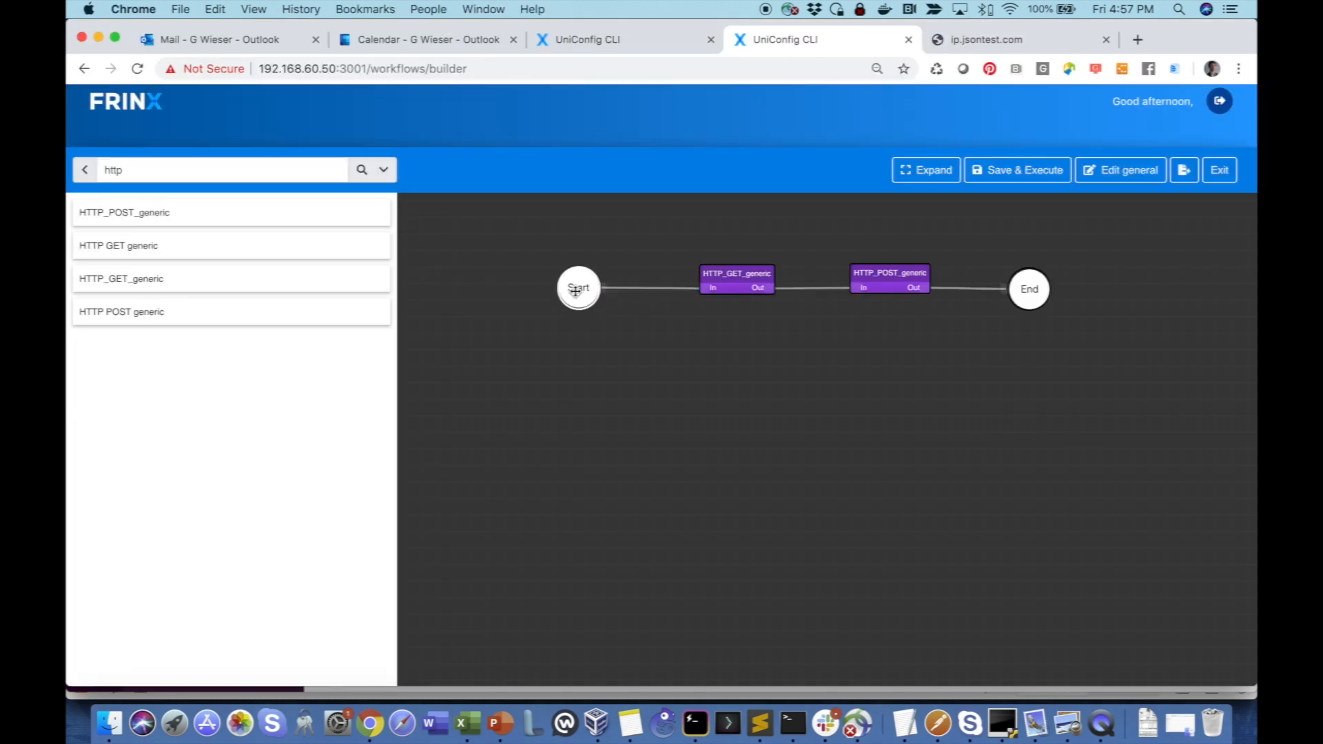
pyautogui.click(735, 284)
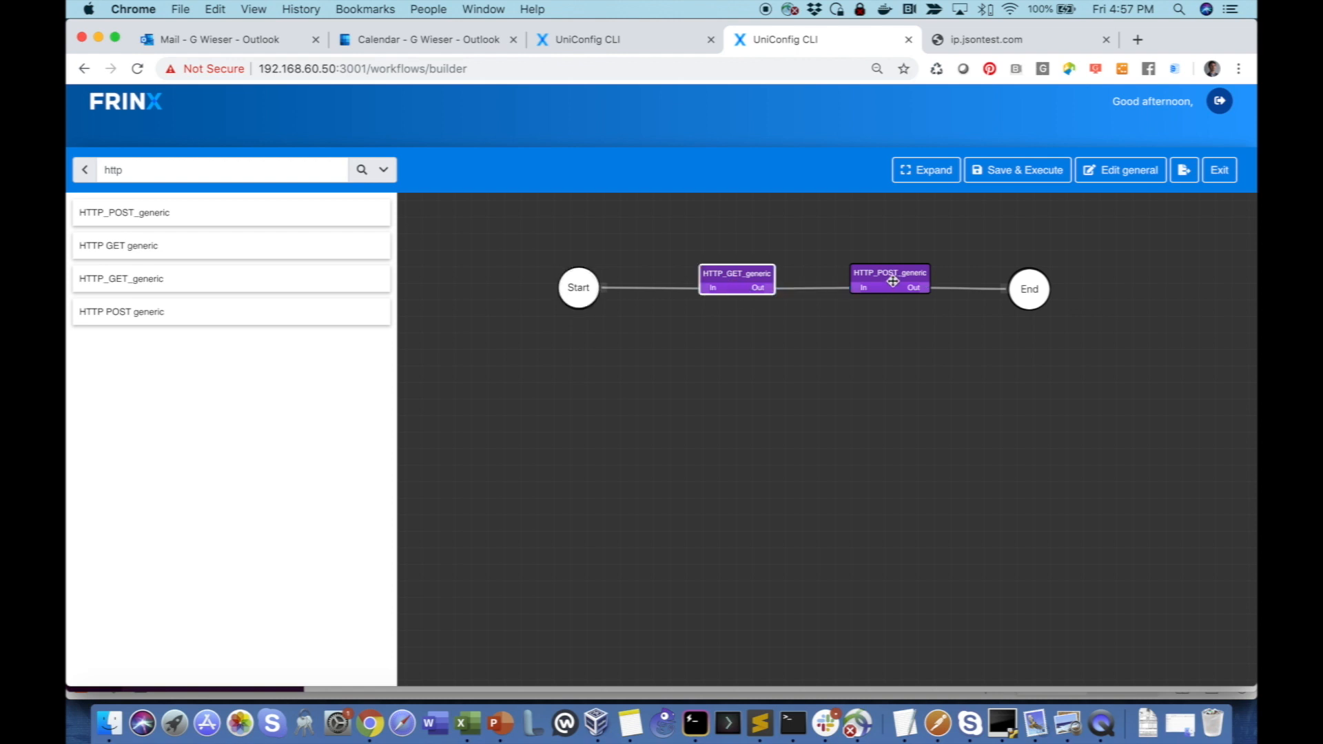
pyautogui.doubleClick(731, 277)
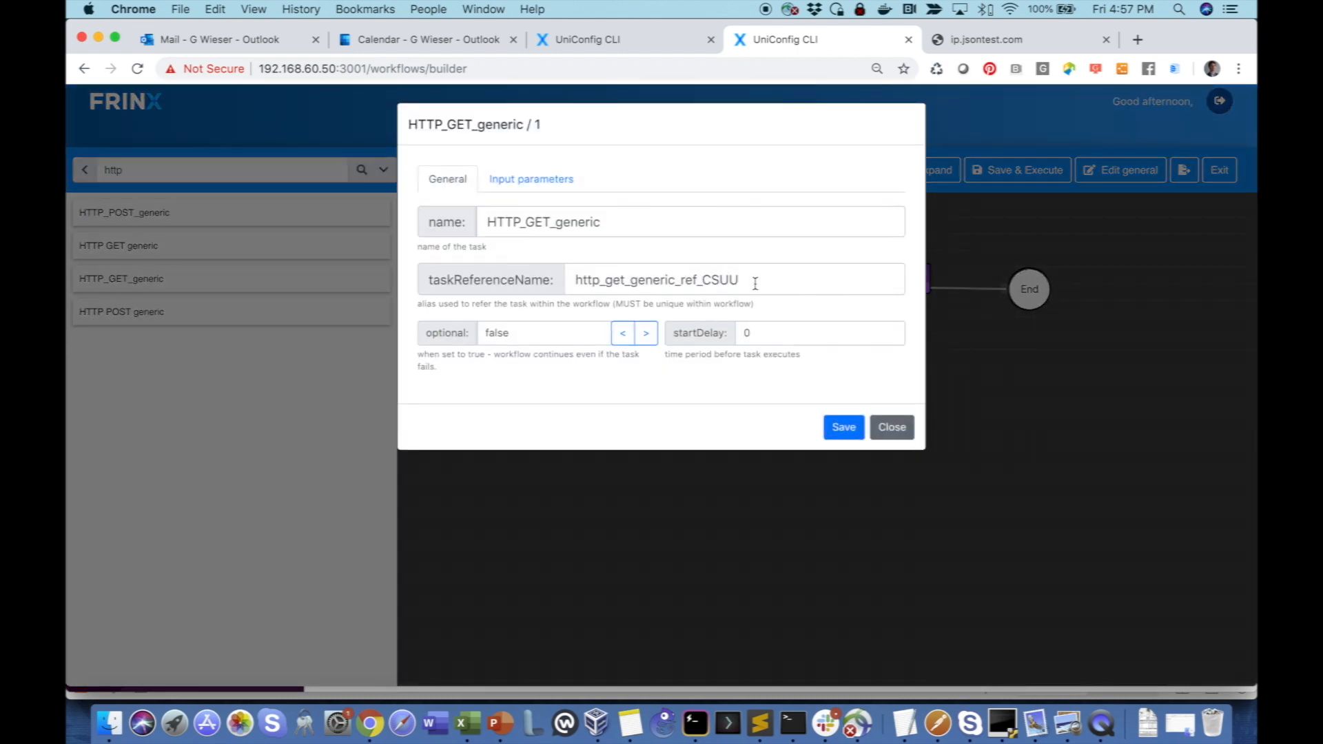
pyautogui.moveTo(755, 284); pyautogui.dragTo(577, 278)
pyautogui.press('super+c')
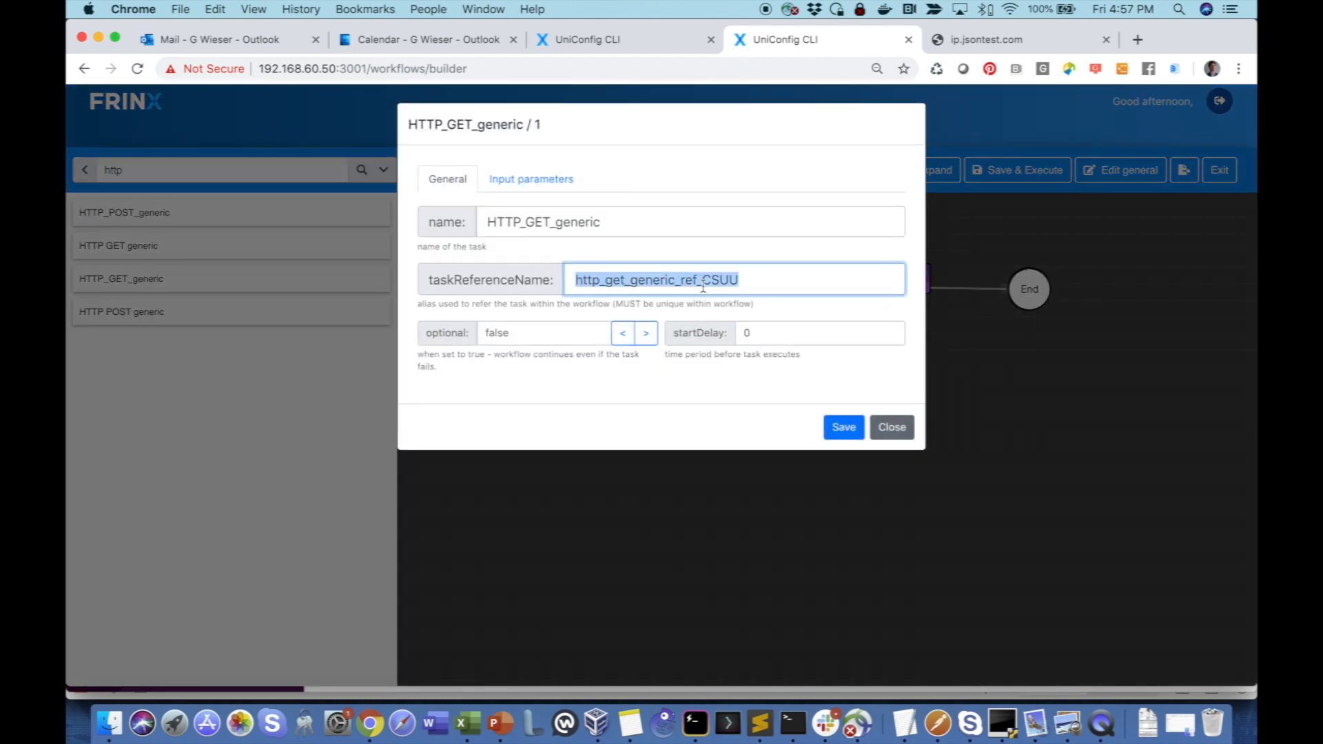
pyautogui.click(895, 428)
# - Change the POST template's text to "sample IP address from http get workflow: ${http_get_generic_ref_CSUU.output.response_body}" and save the task
pyautogui.click(888, 281)
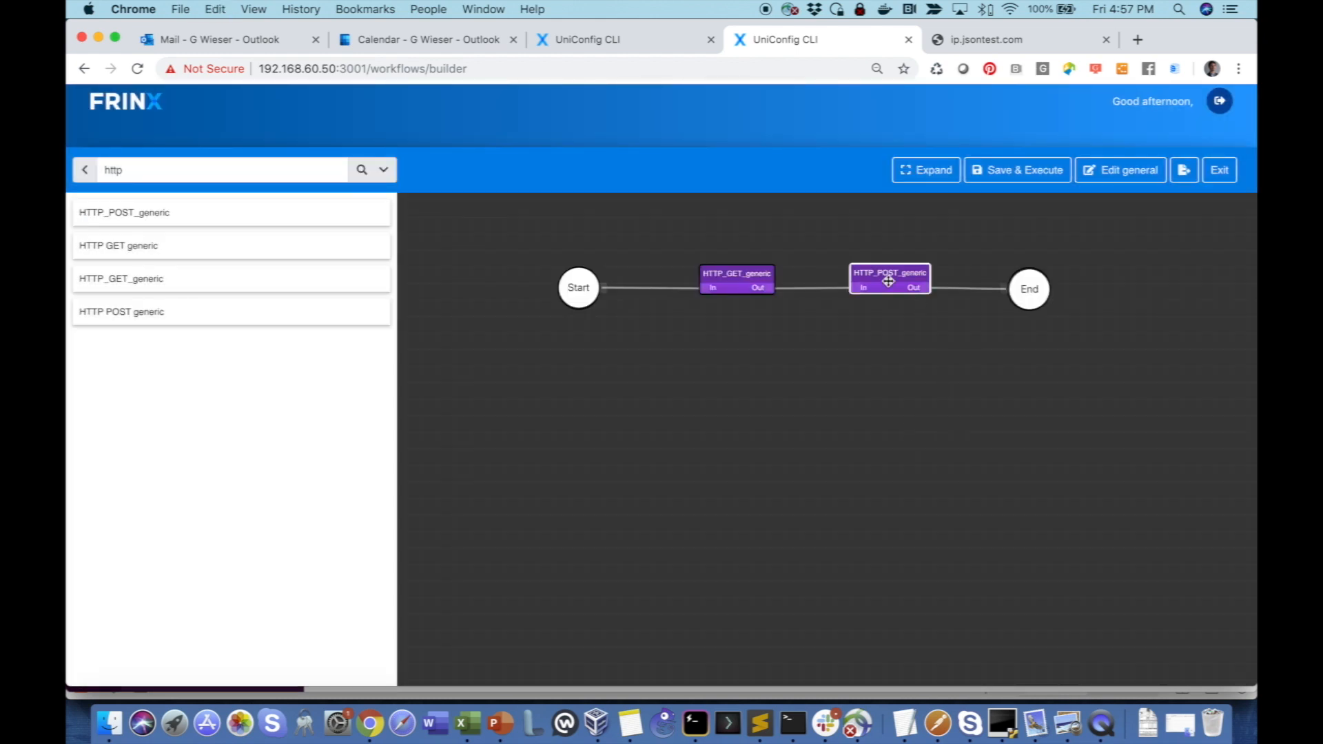
pyautogui.doubleClick(888, 281)
pyautogui.click(540, 182)
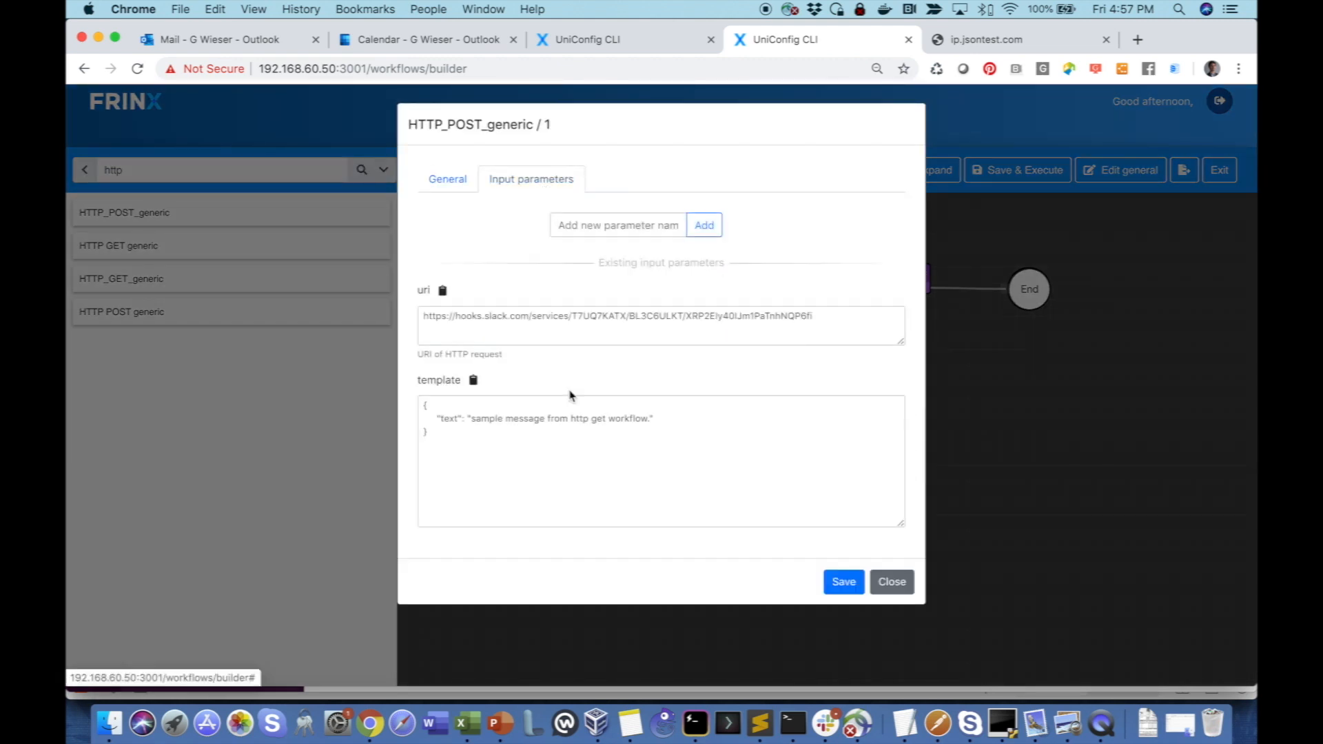
pyautogui.moveTo(503, 420); pyautogui.dragTo(543, 418)
pyautogui.write('IP')
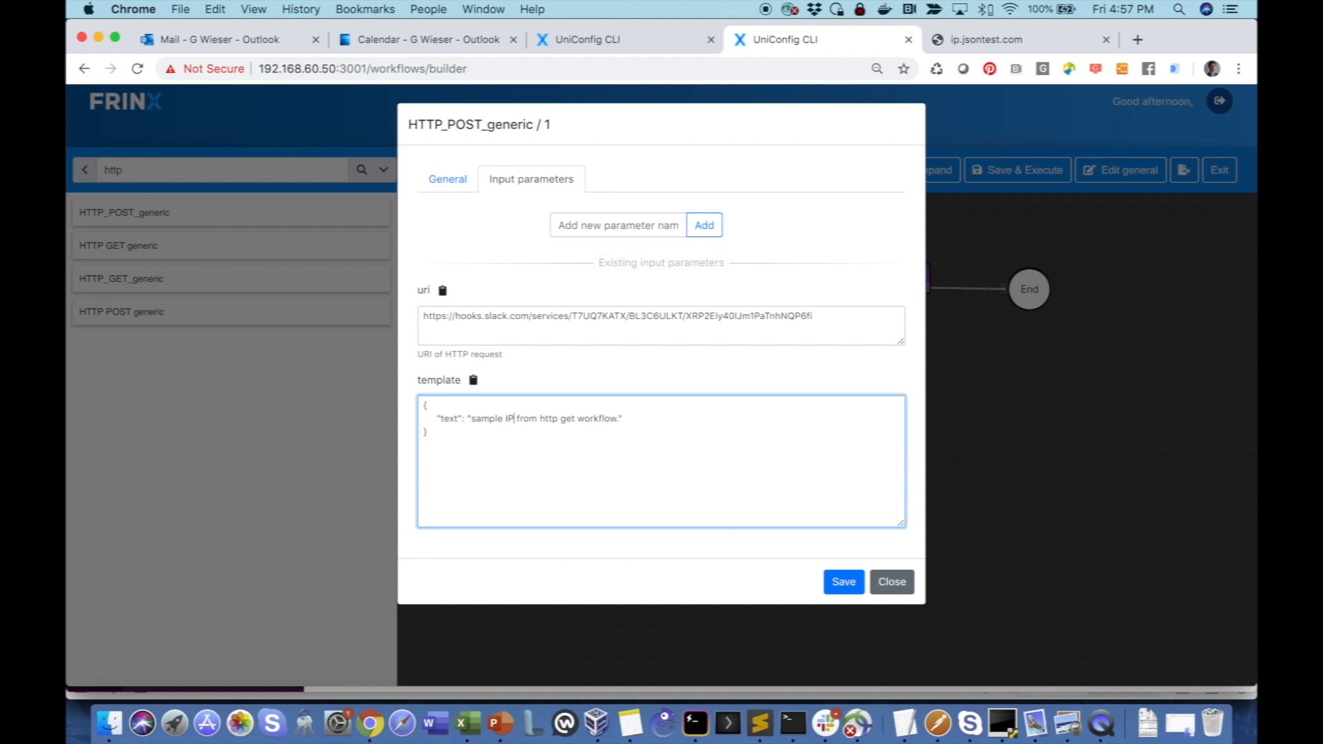
pyautogui.write(' address')
pyautogui.press('super+v')
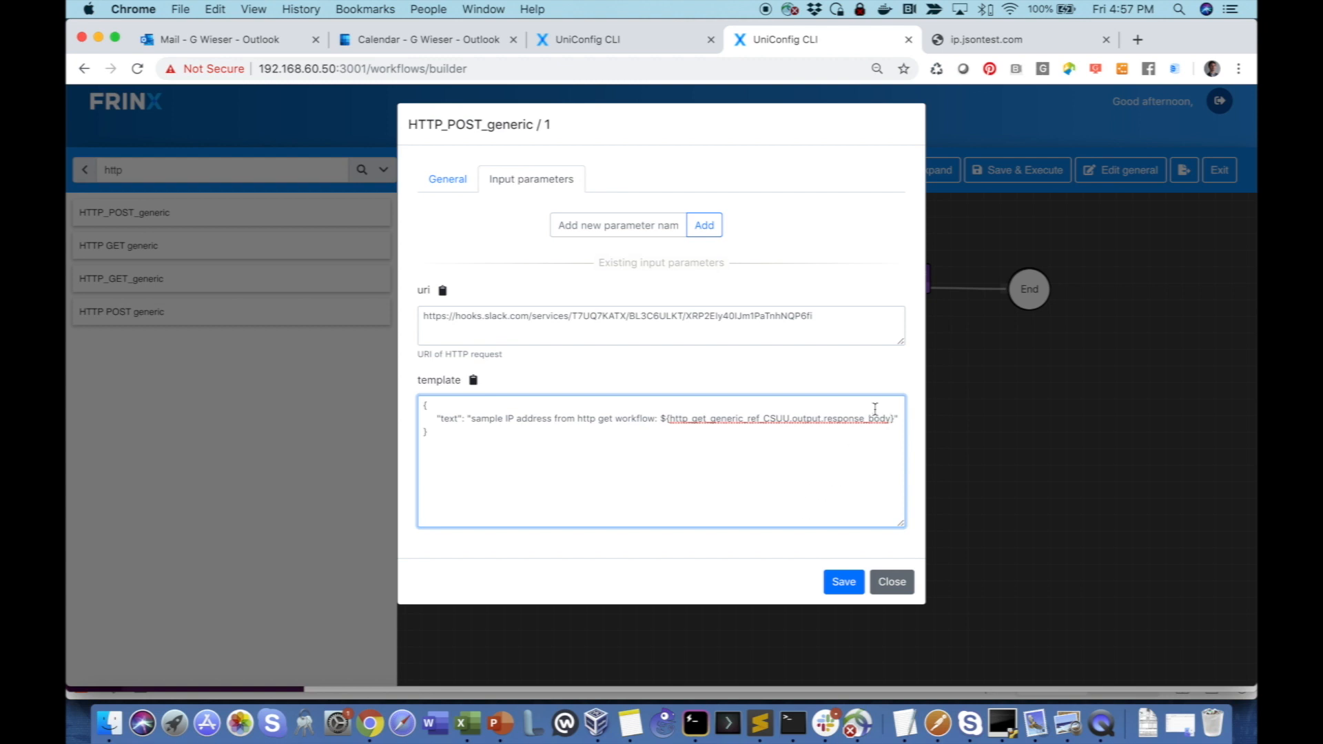
pyautogui.click(844, 581)
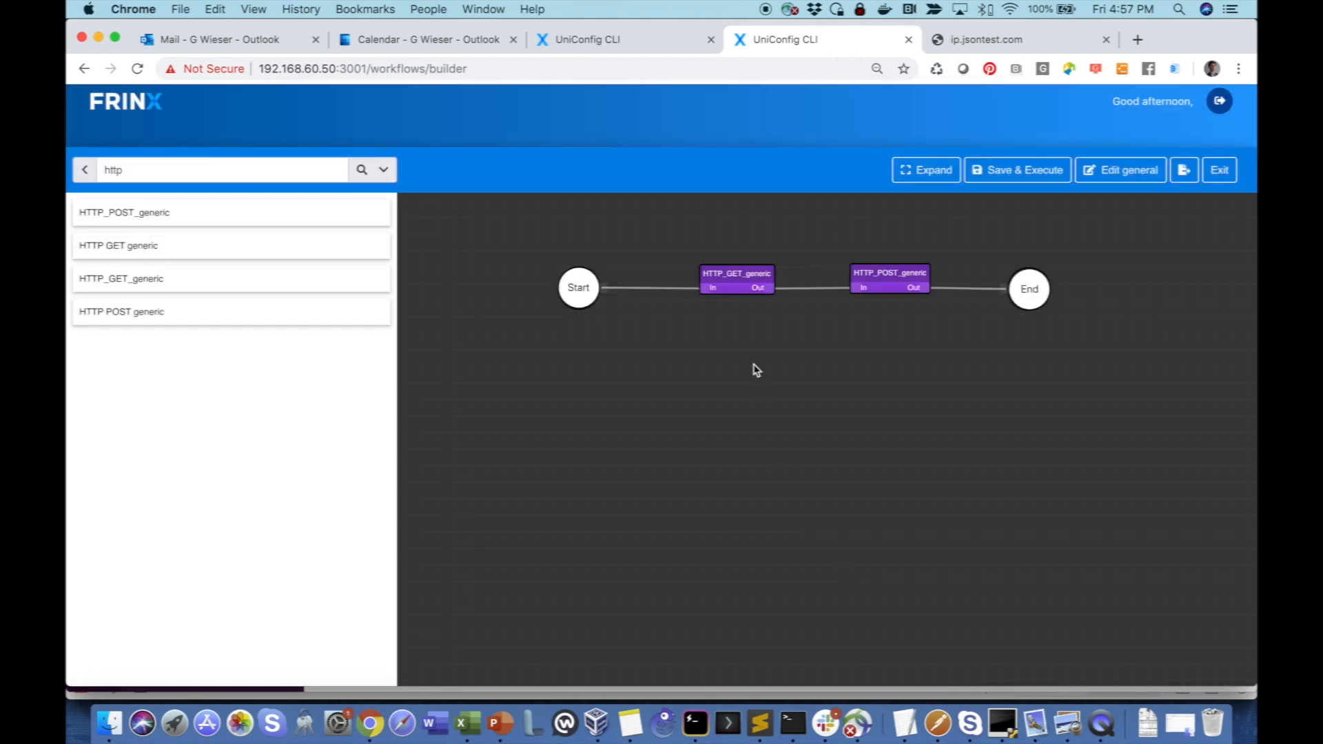
# - Save and execute testflow101 with the updated POST message template
pyautogui.click(1009, 172)
pyautogui.click(835, 206)
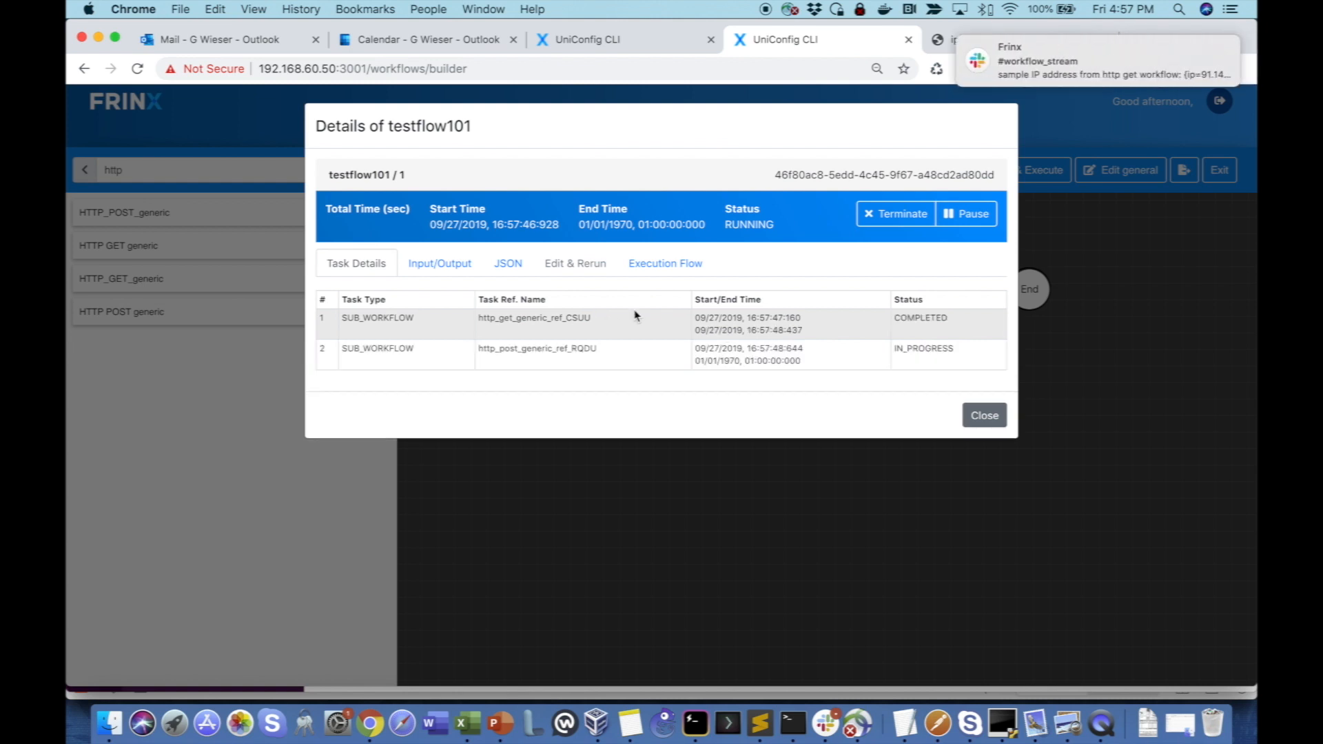
# - Check the IP address message posted in Slack's #workflow_stream channel, and close testflow101's execution details in the browser
pyautogui.click(1096, 77)
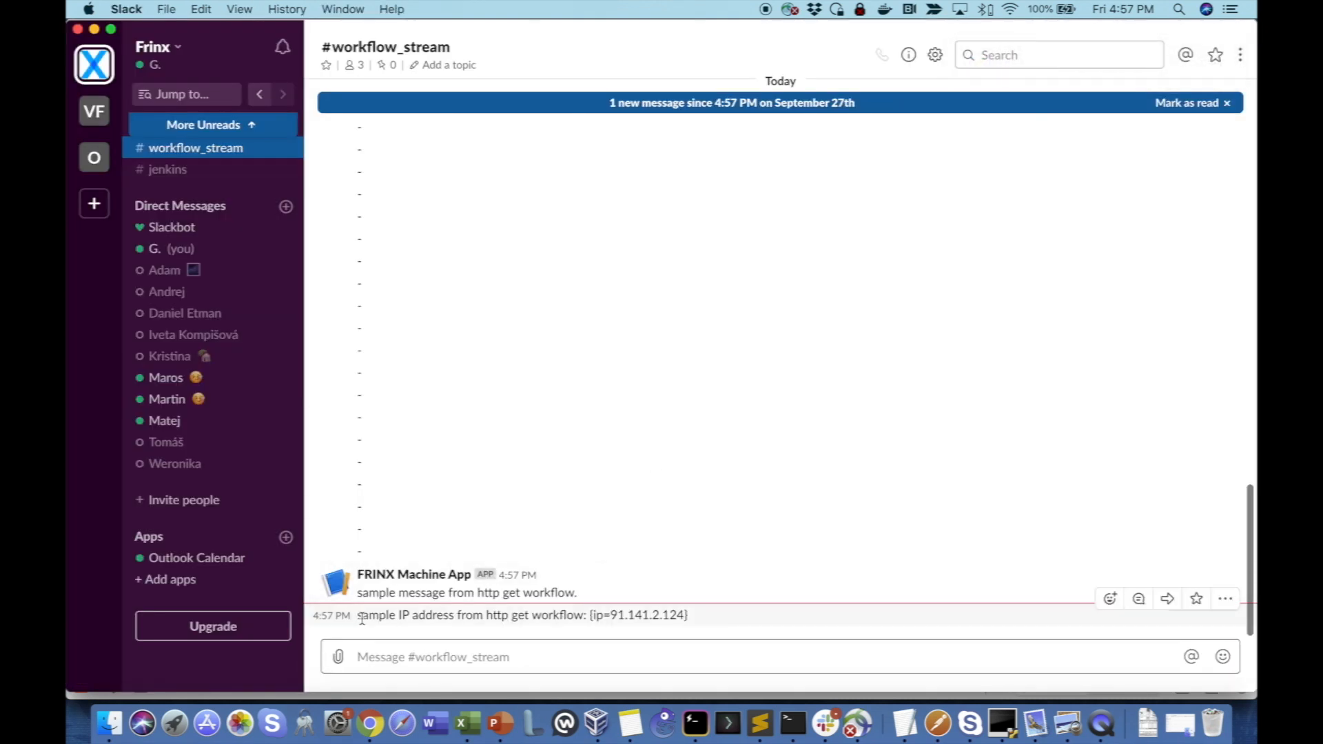
pyautogui.moveTo(359, 623); pyautogui.dragTo(721, 623)
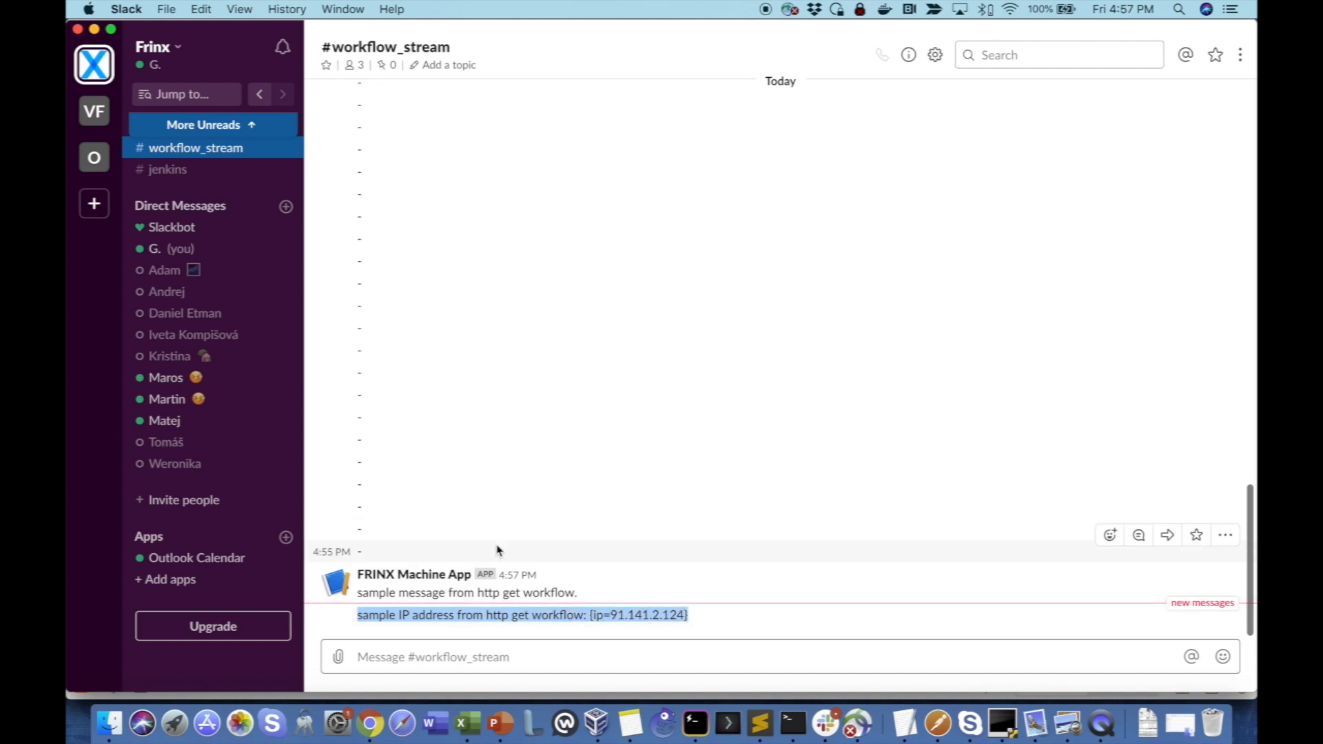
pyautogui.press('super+Tab')
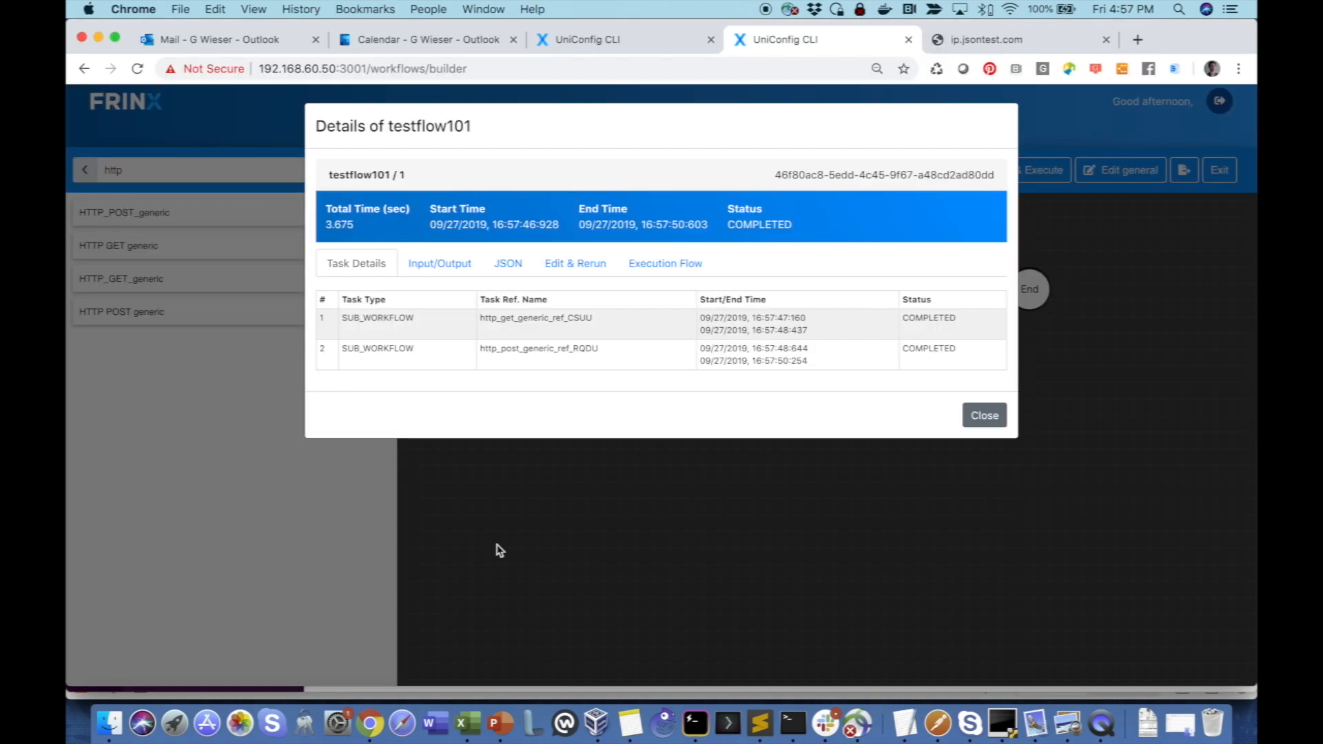
pyautogui.click(984, 416)
# - Append ".ip" to response_body in the HTTP_POST_generic task's template reference and save the task
pyautogui.doubleClick(890, 279)
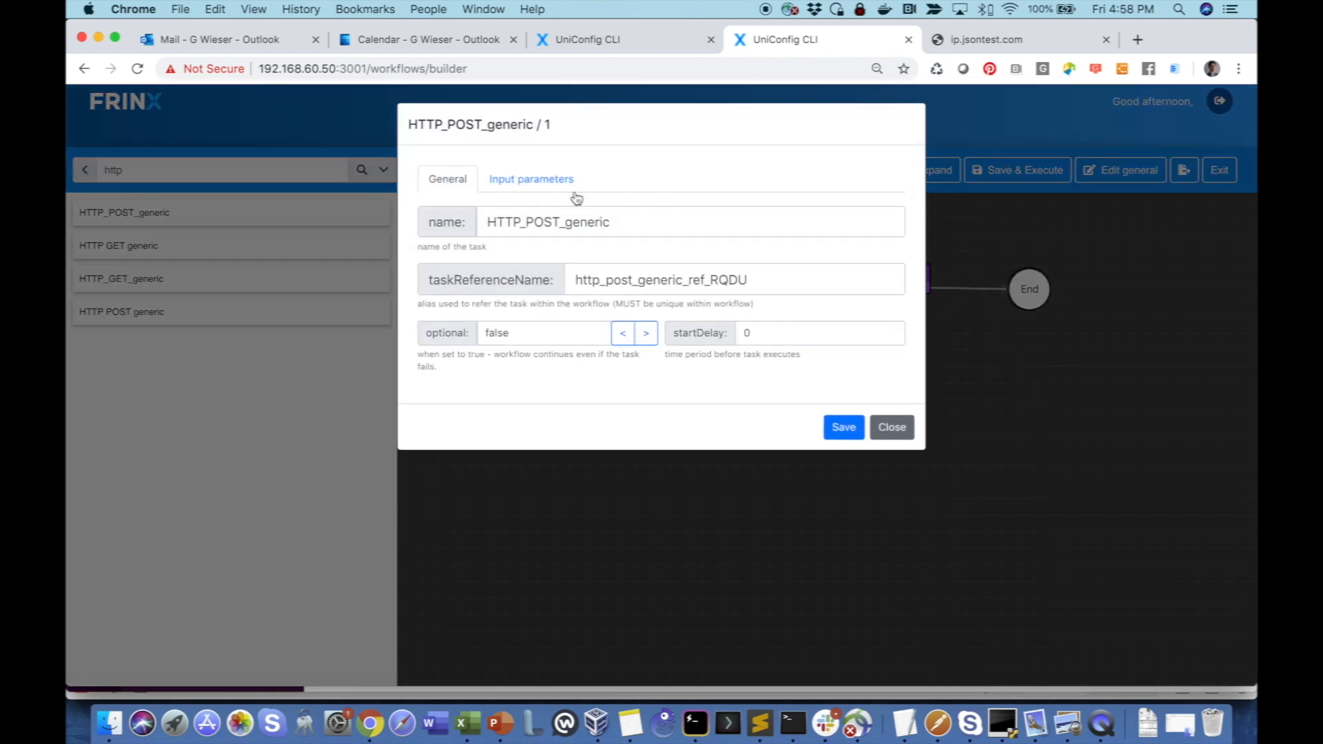
pyautogui.click(549, 181)
pyautogui.click(893, 441)
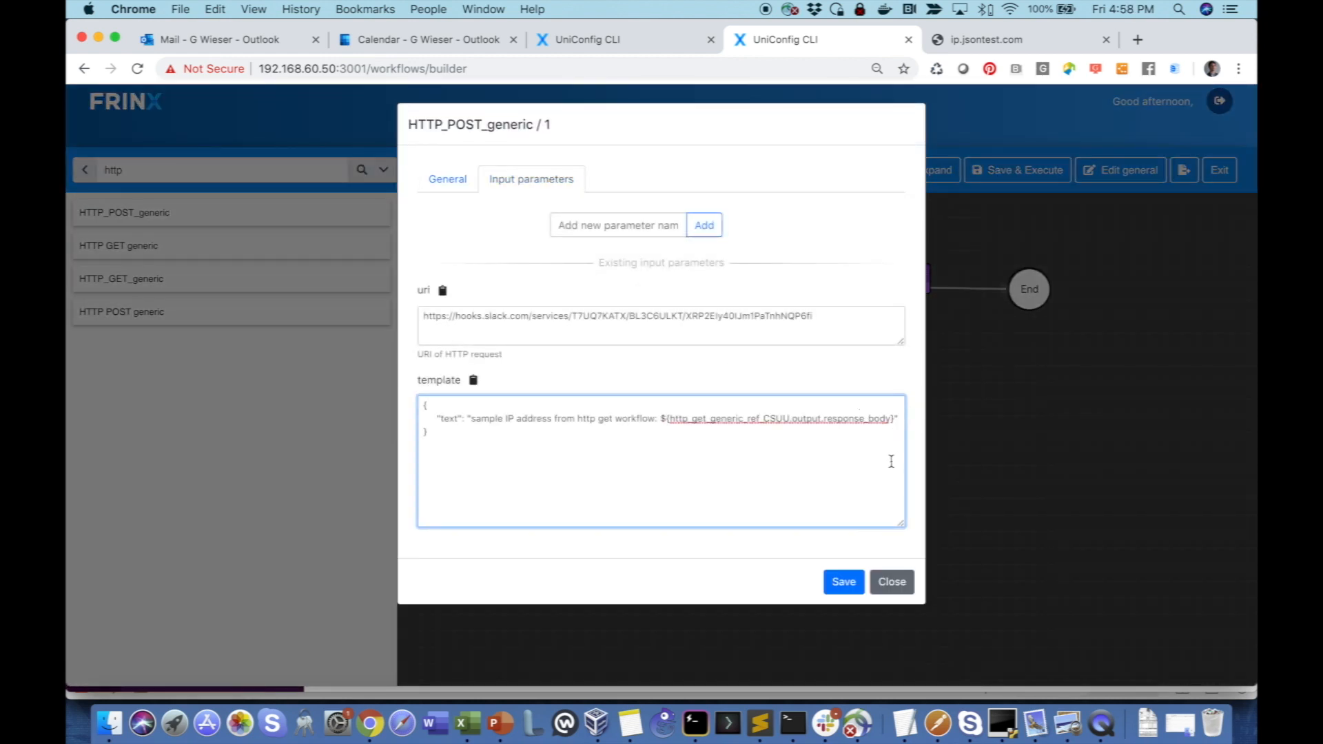
pyautogui.write('.ip')
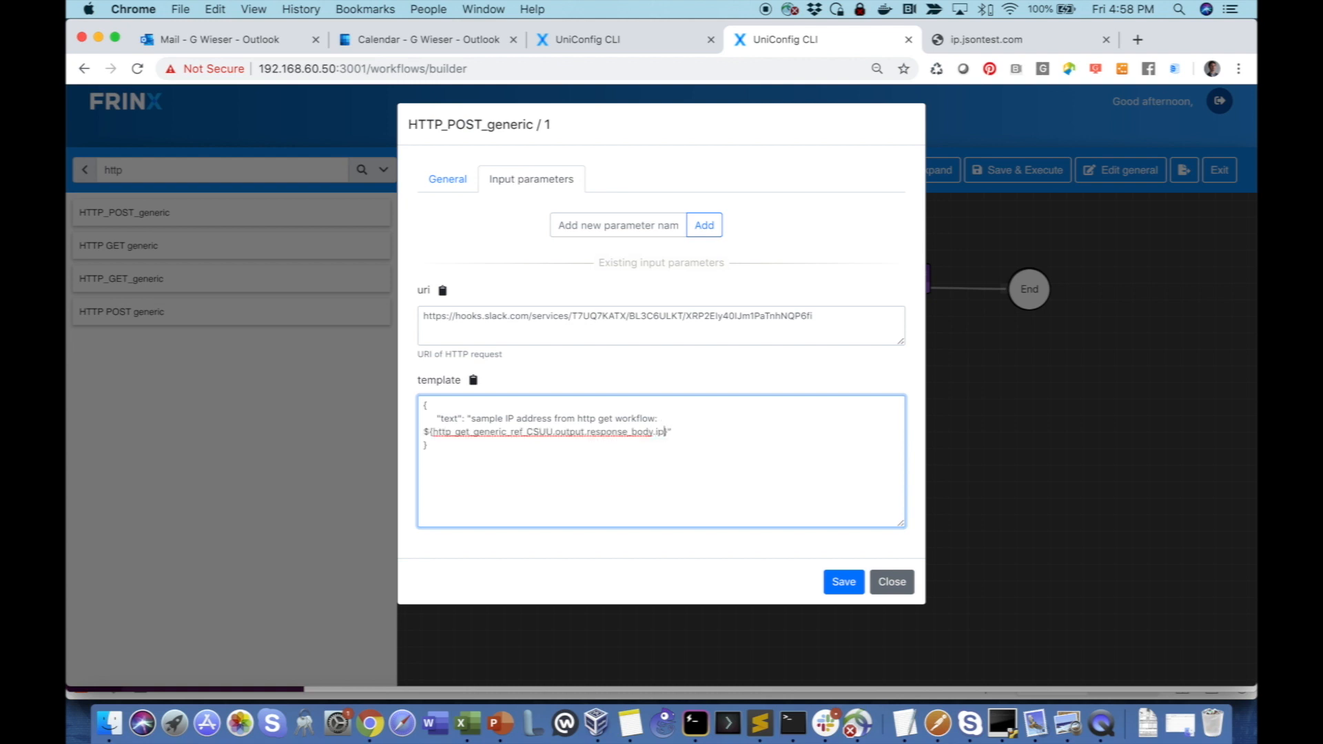
pyautogui.click(837, 585)
# - Save and execute testflow101 with the ".ip" reference, and check the resulting message in Slack's #workflow_stream channel
pyautogui.click(1019, 170)
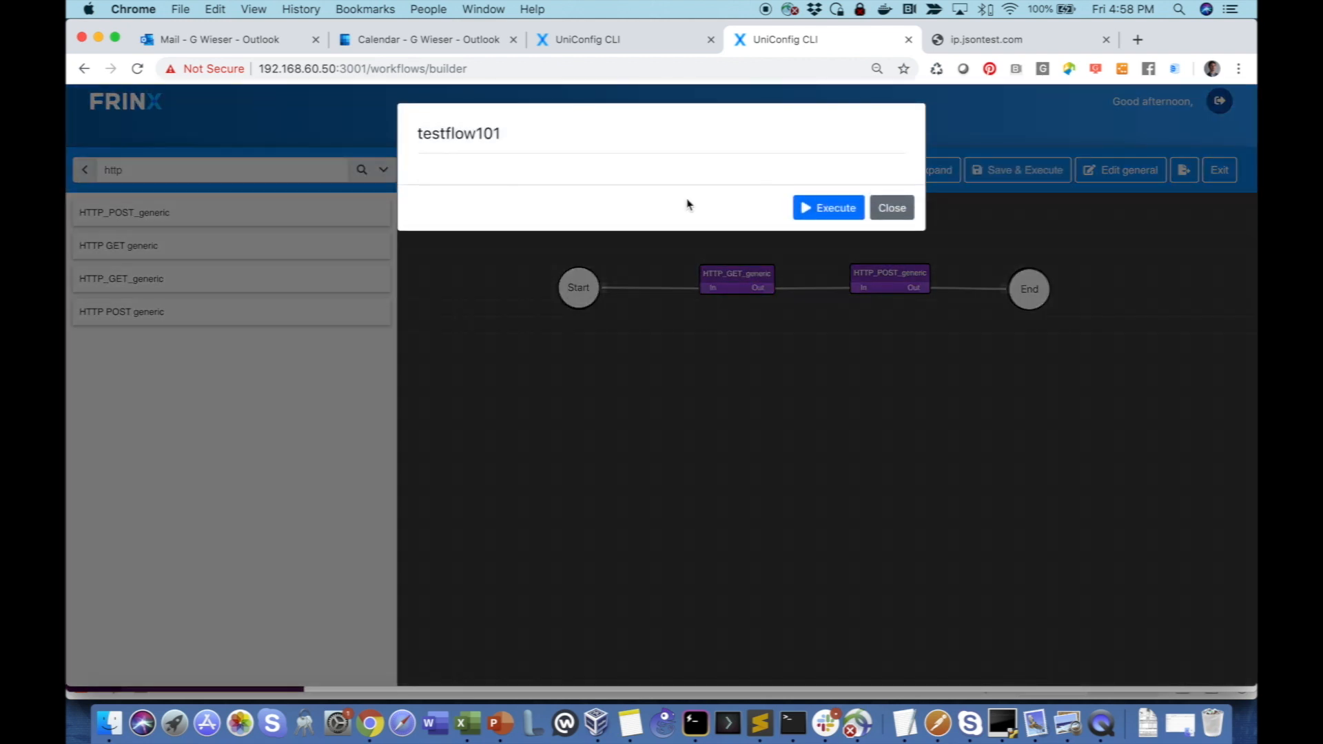
pyautogui.click(817, 208)
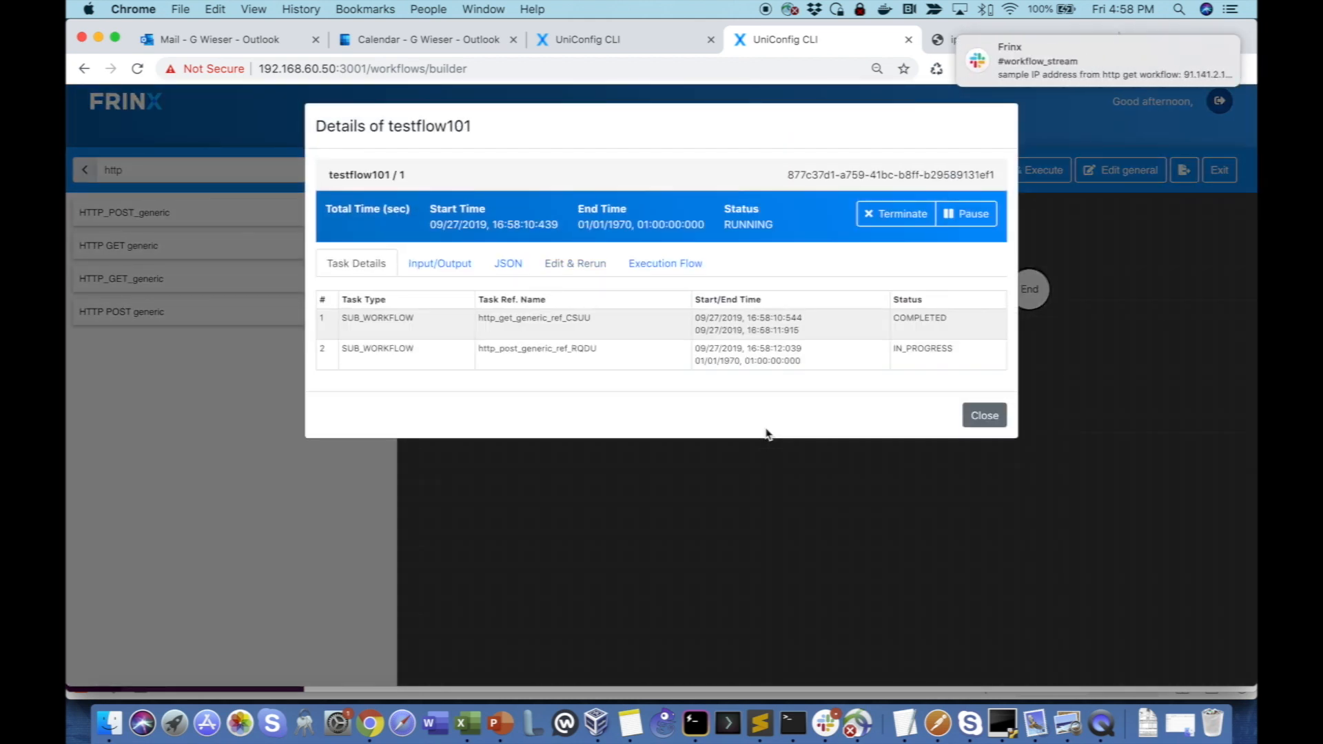
pyautogui.click(1040, 81)
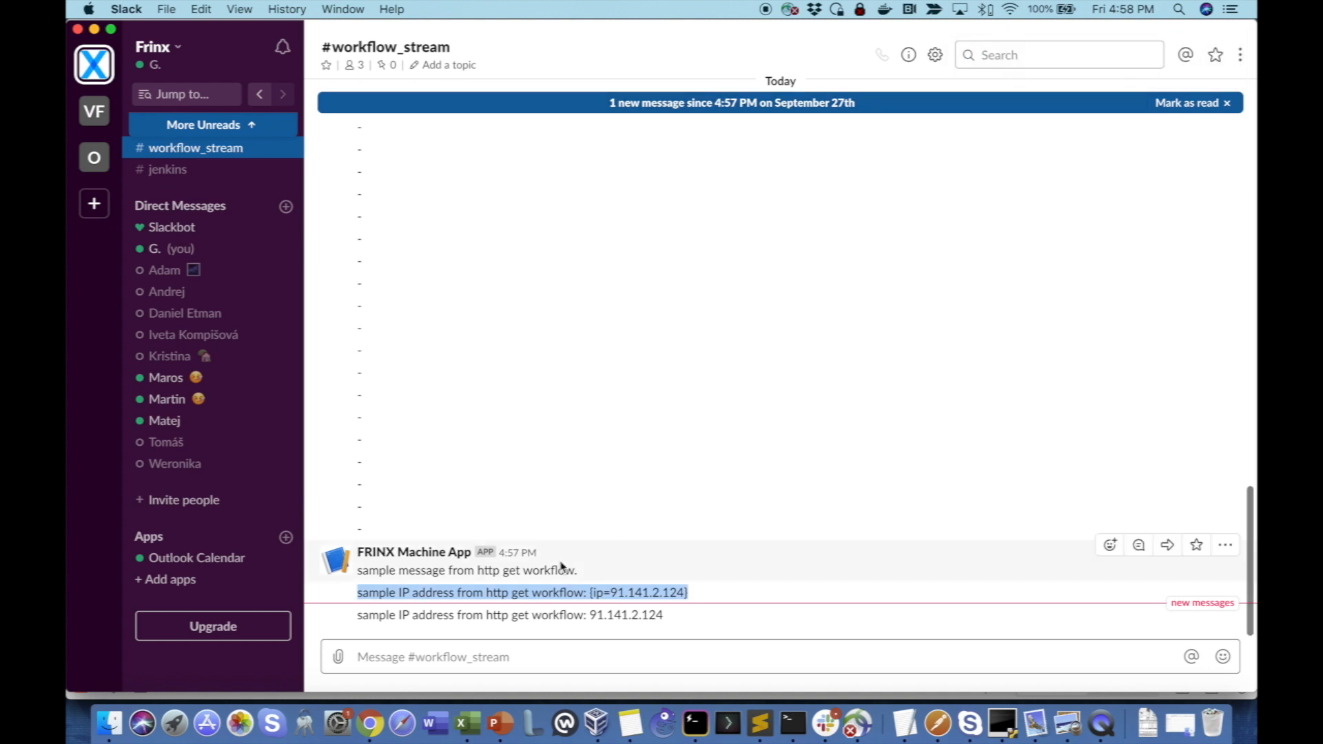
pyautogui.moveTo(667, 620); pyautogui.dragTo(347, 620)
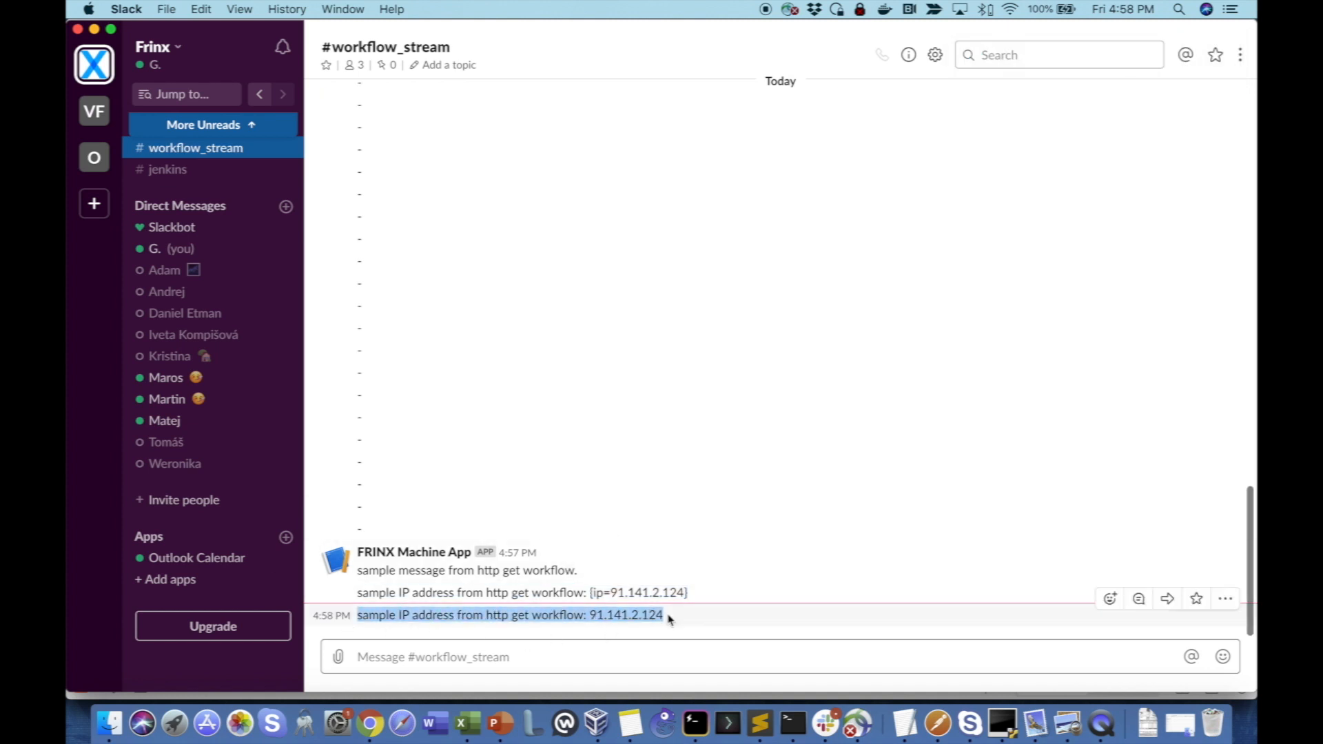
pyautogui.moveTo(669, 619); pyautogui.dragTo(585, 617)
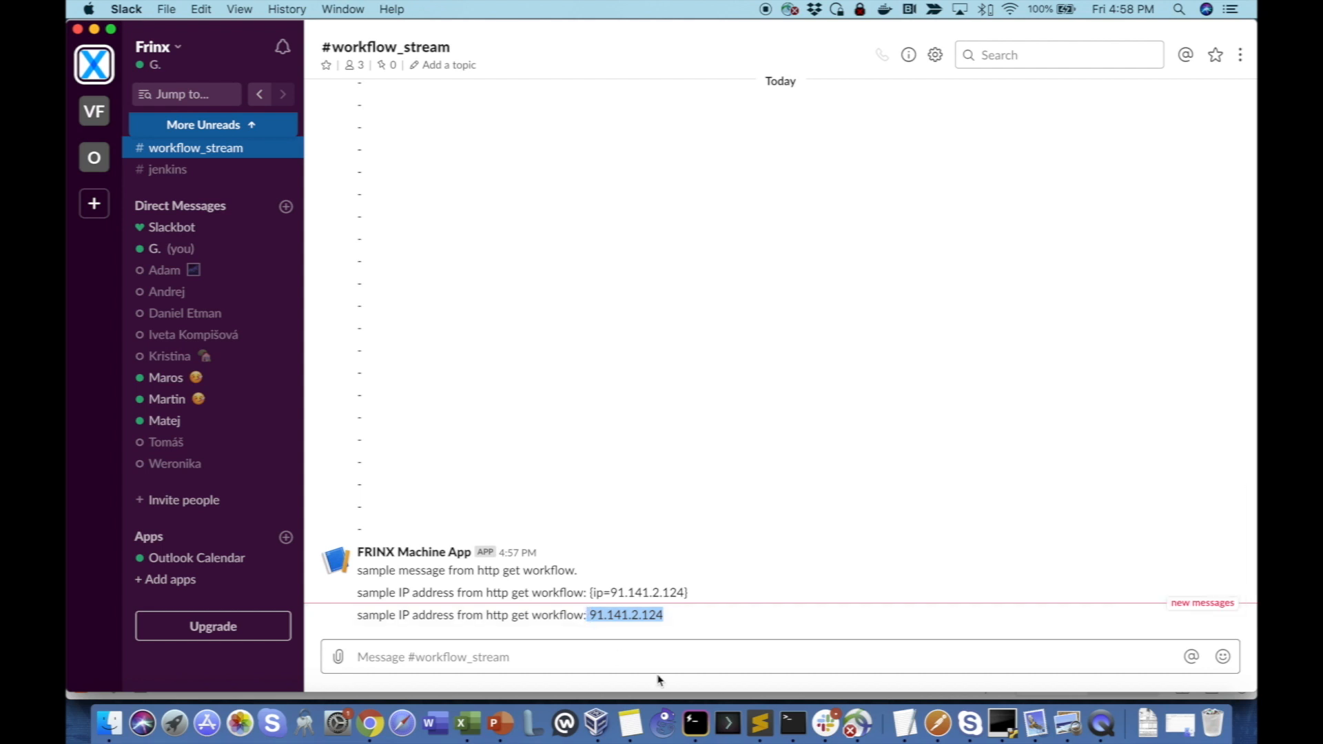
pyautogui.press('super+Tab')
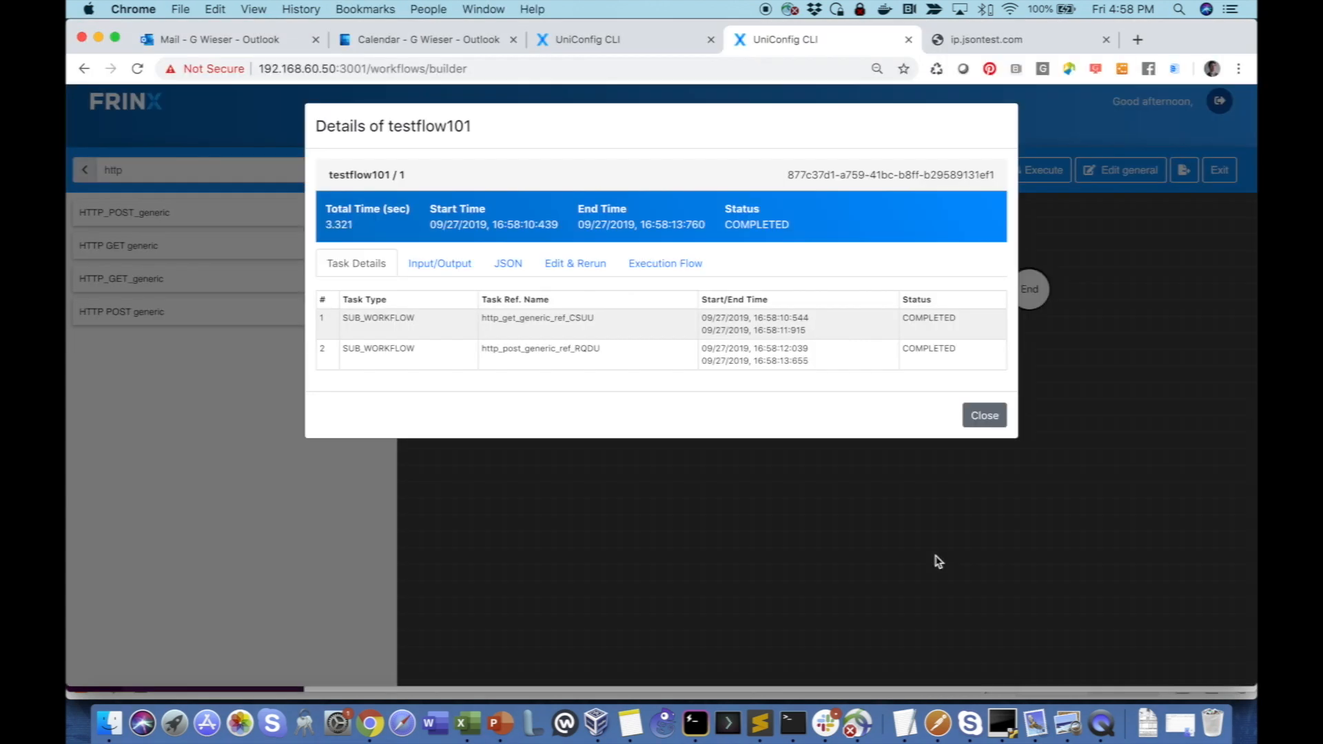
pyautogui.click(986, 415)
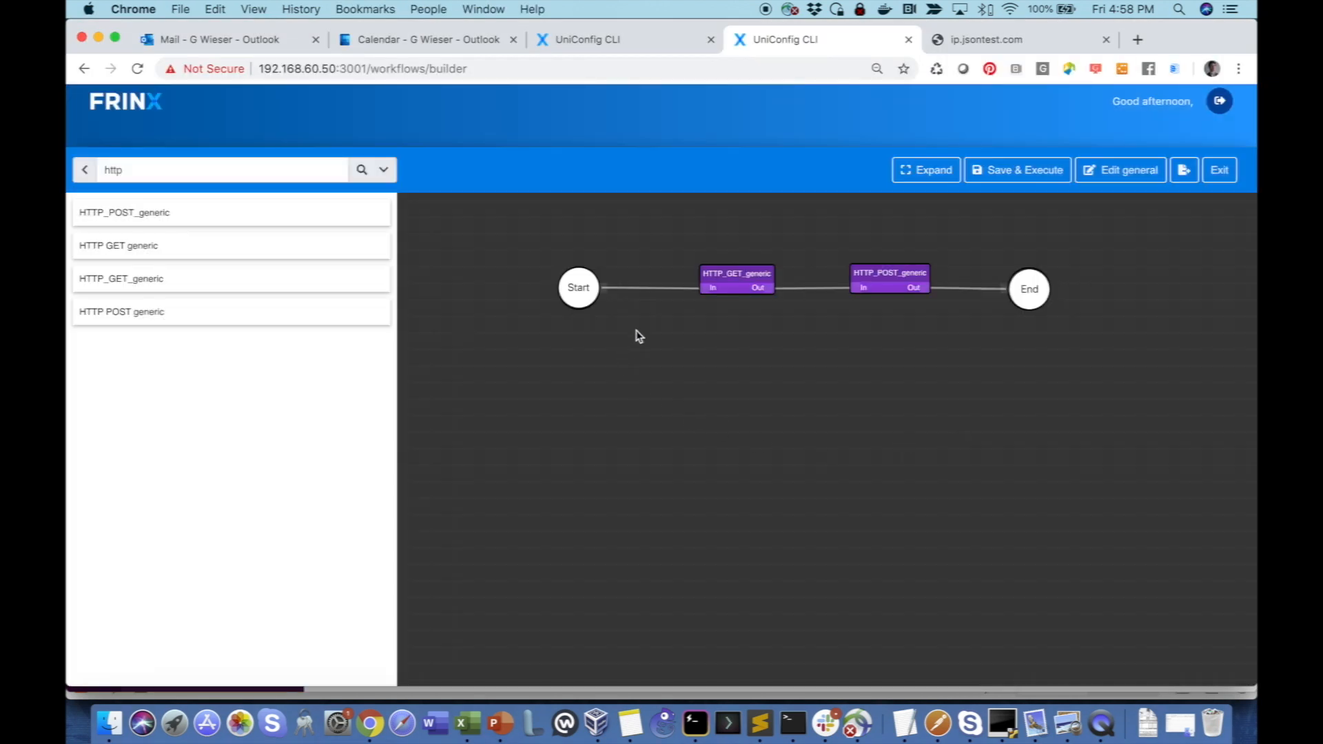
# - Delete the link between Start and HTTP_GET_generic, and move the Start node farther from the tasks
pyautogui.click(653, 290)
pyautogui.press('BackSpace')
pyautogui.moveTo(575, 290); pyautogui.dragTo(507, 290)
# - Search the workflows for "inven" and insert Get_device_from_inventory between Start and HTTP_GET_generic, connected to both
pyautogui.doubleClick(171, 177)
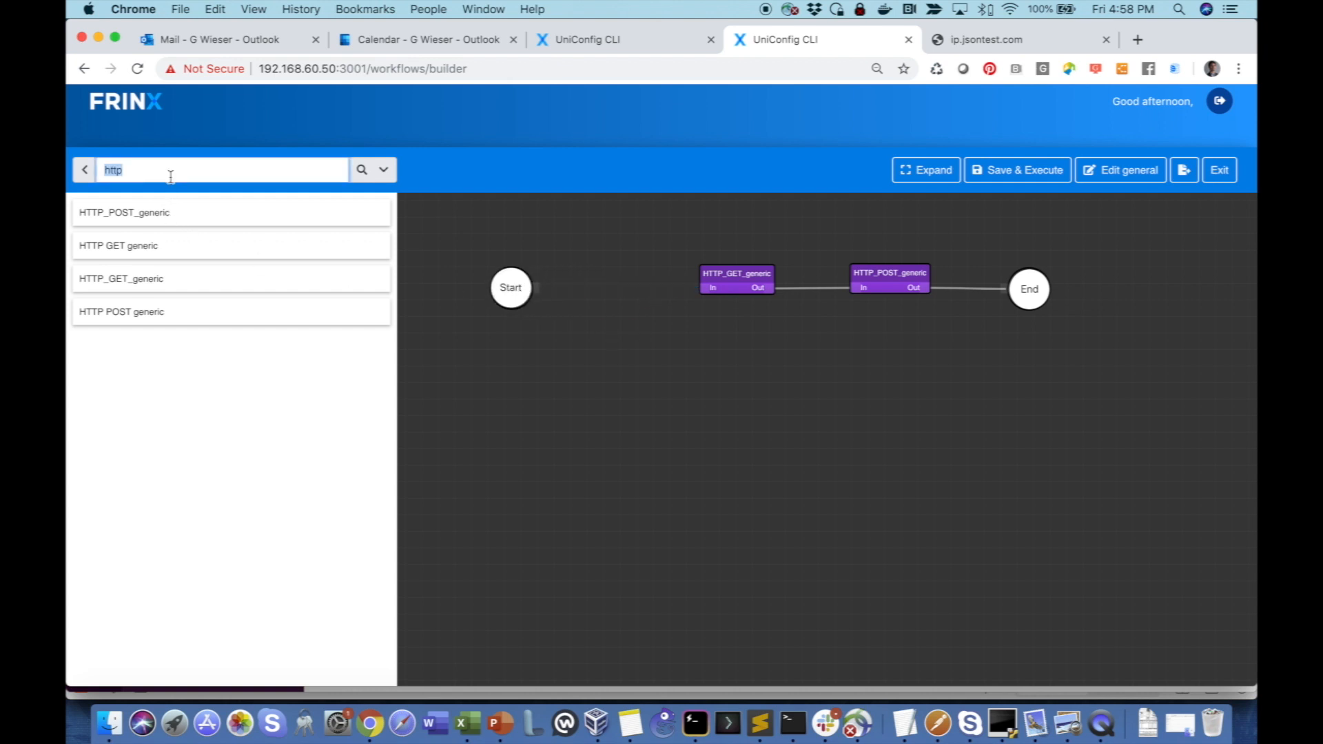
pyautogui.write('inven')
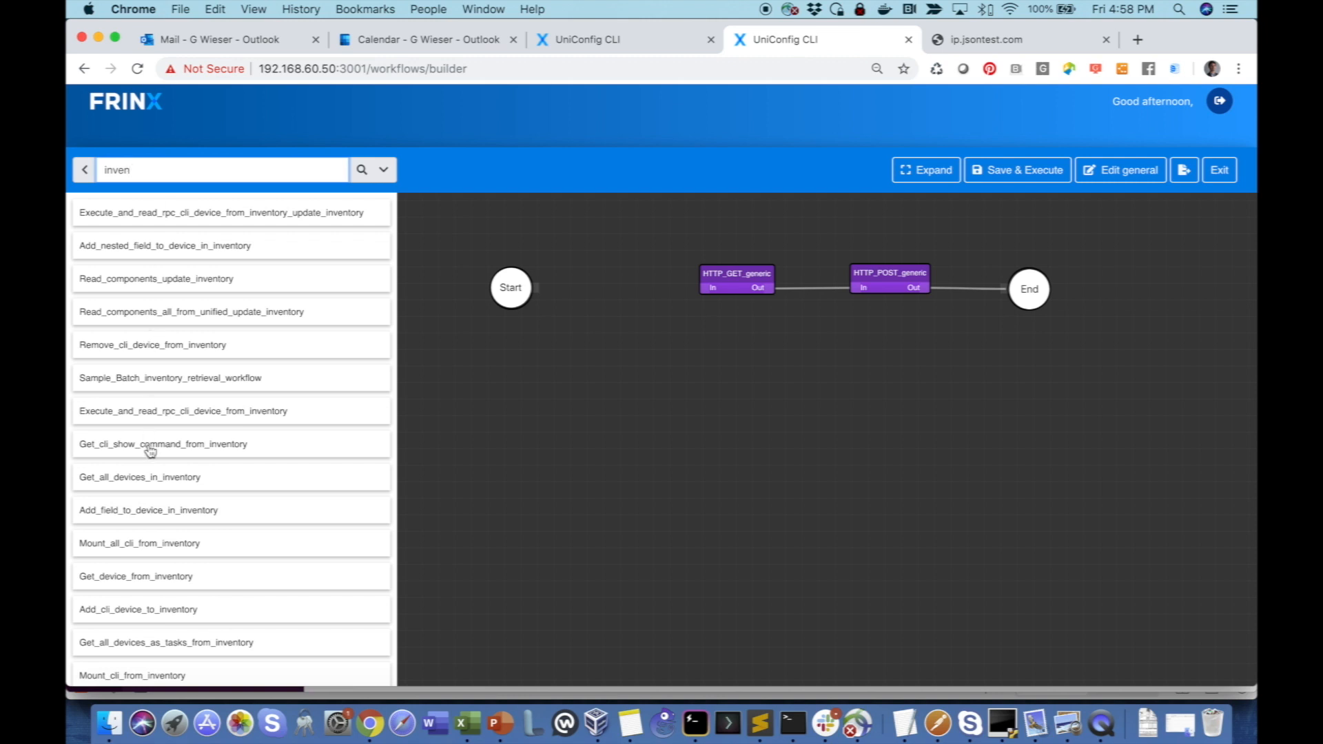
pyautogui.scroll(-1, 146, 455)
pyautogui.moveTo(118, 547)
pyautogui.mouseDown()
pyautogui.moveTo(648, 379)
pyautogui.moveTo(624, 296)
pyautogui.moveTo(599, 277)
pyautogui.moveTo(575, 287)
pyautogui.moveTo(710, 288)
pyautogui.mouseUp()
pyautogui.moveTo(518, 290); pyautogui.dragTo(485, 288)
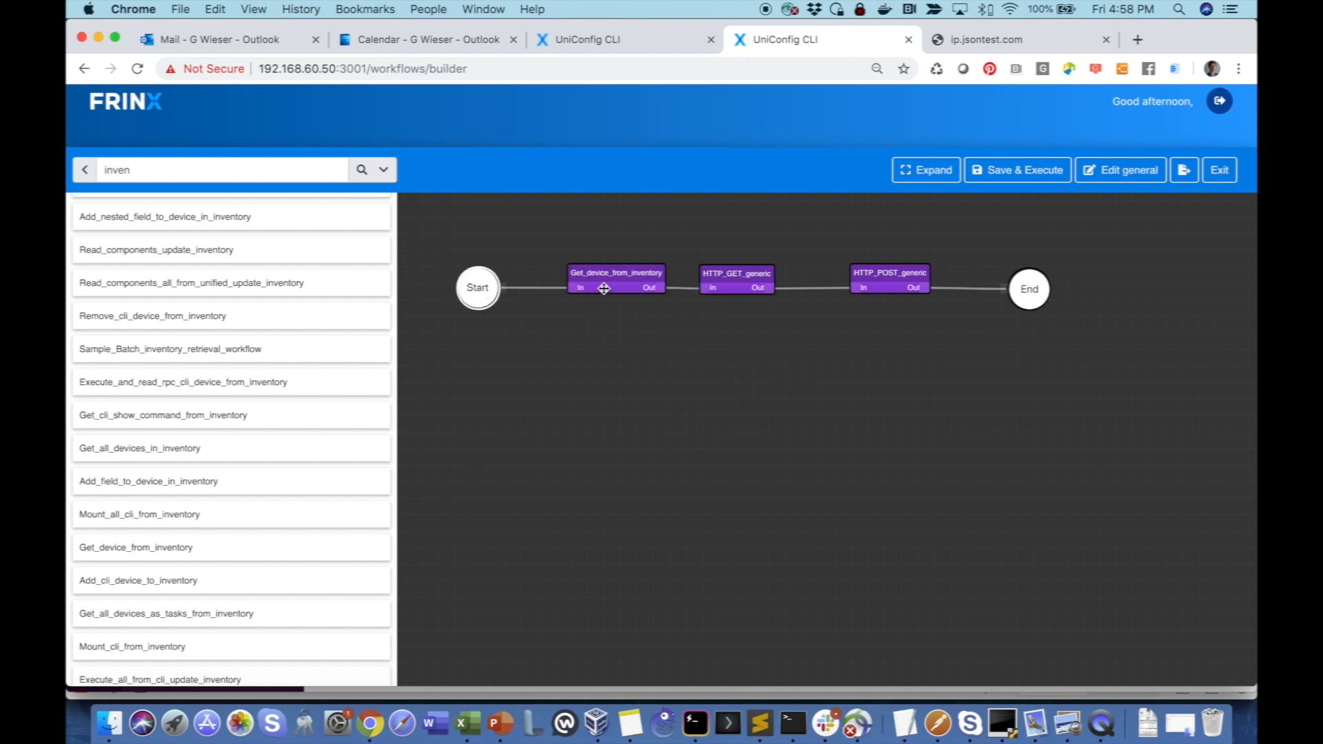
pyautogui.moveTo(602, 288); pyautogui.dragTo(588, 288)
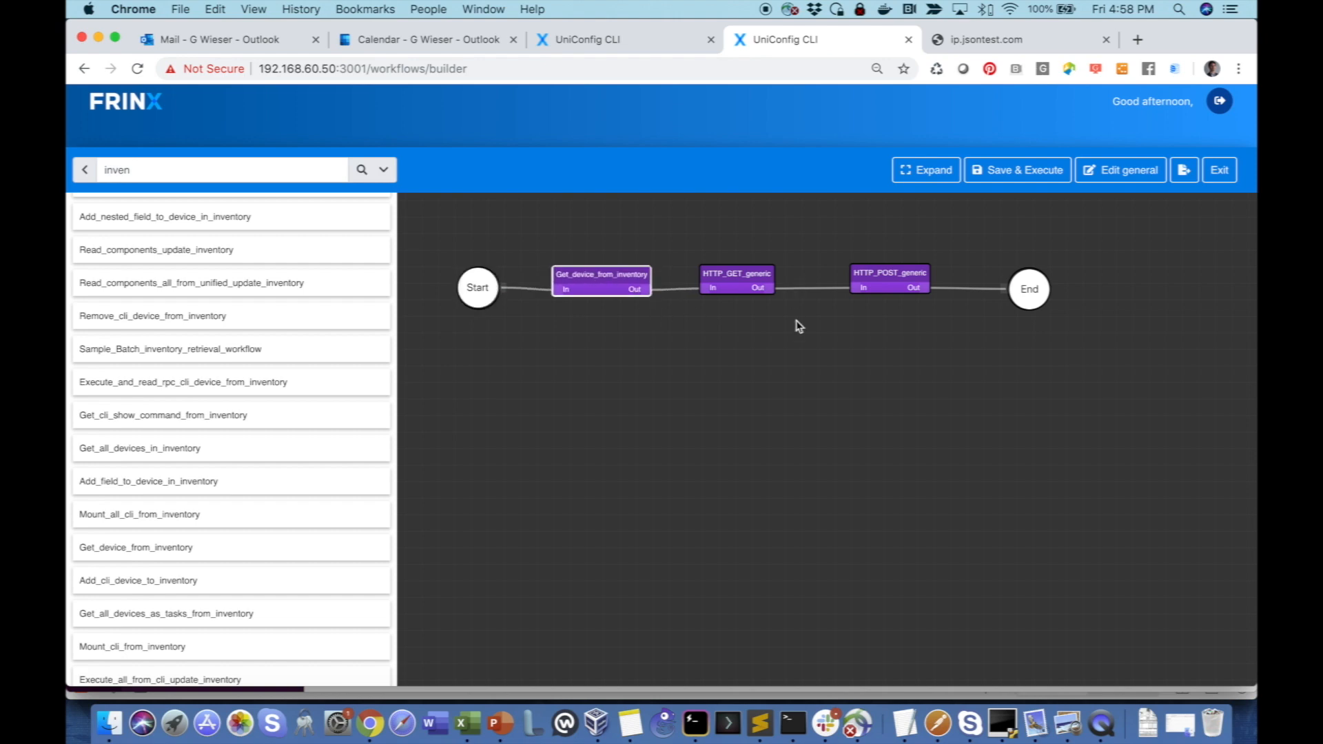
# - Save and execute testflow101 with the input id IOS01
pyautogui.click(1016, 169)
pyautogui.click(529, 202)
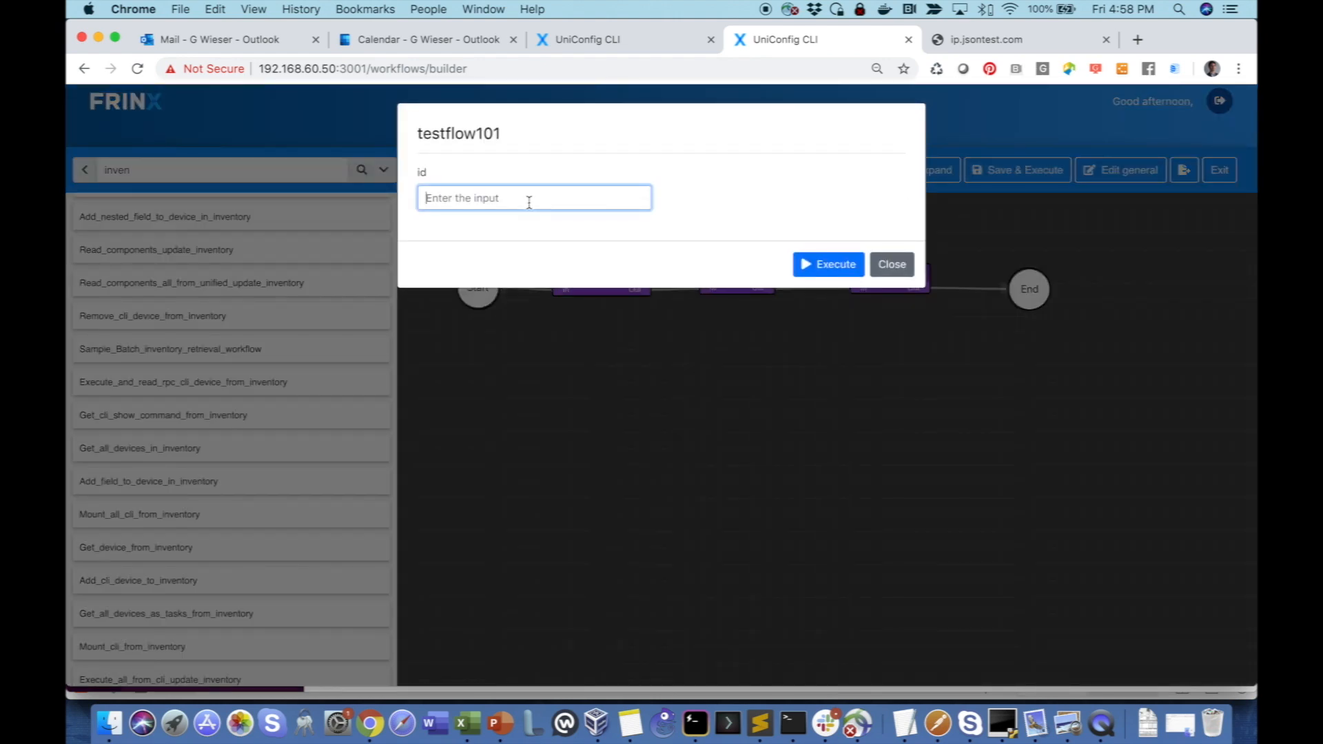
pyautogui.write('IOS01')
pyautogui.click(829, 264)
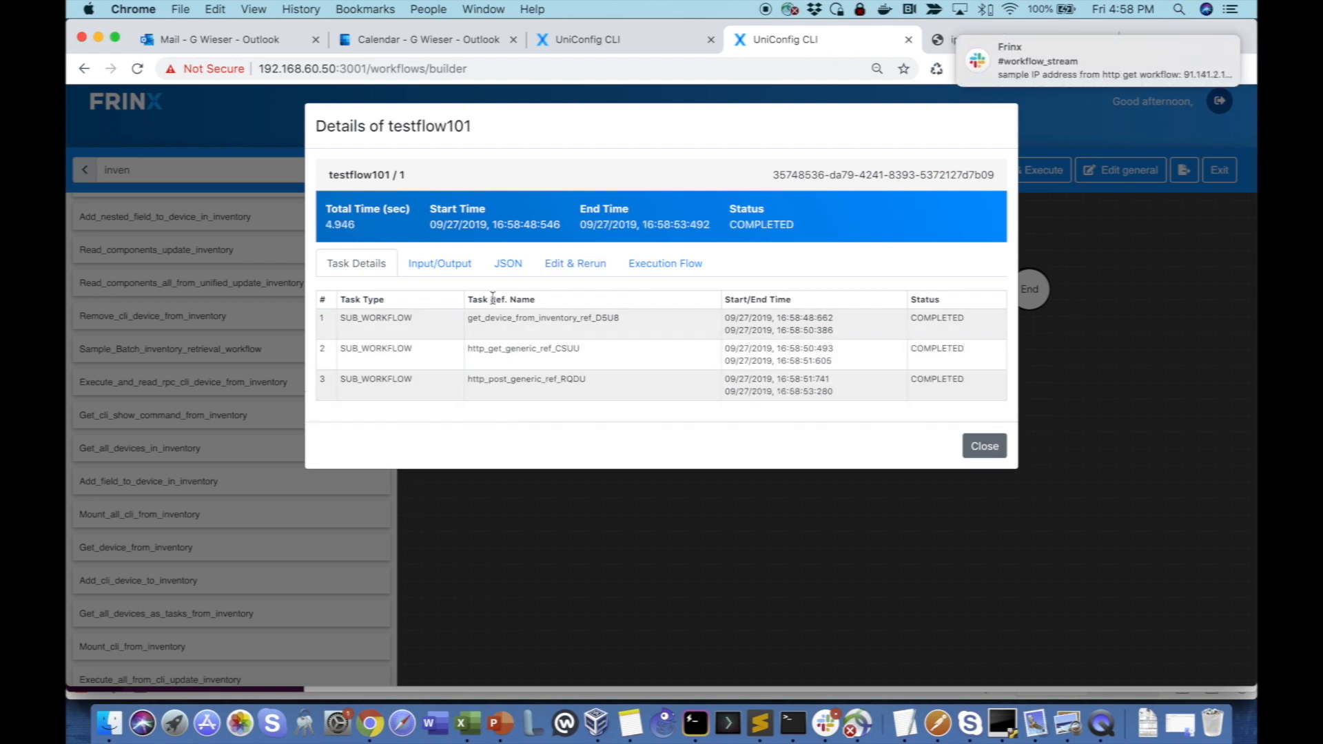
# - Inspect the get_device_from_inventory task's output in the execution flow and copy its task reference name
pyautogui.click(660, 269)
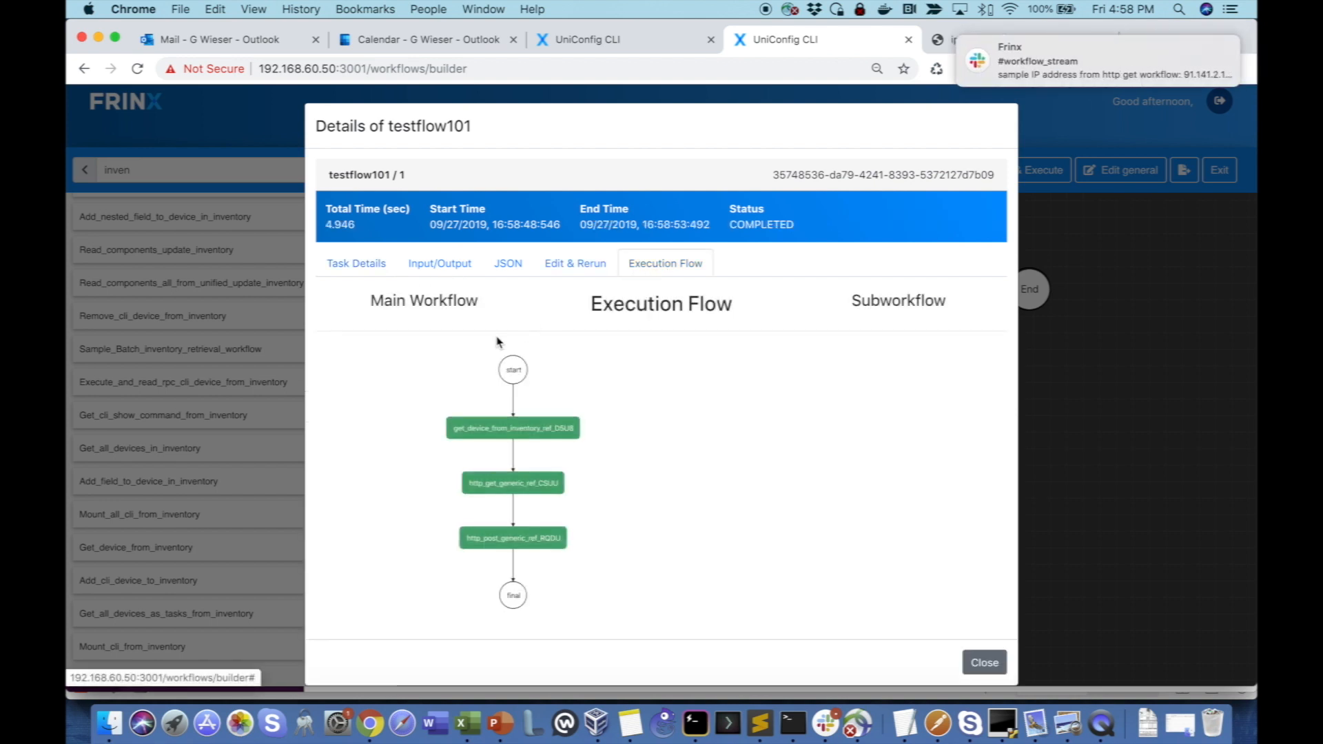
pyautogui.click(494, 431)
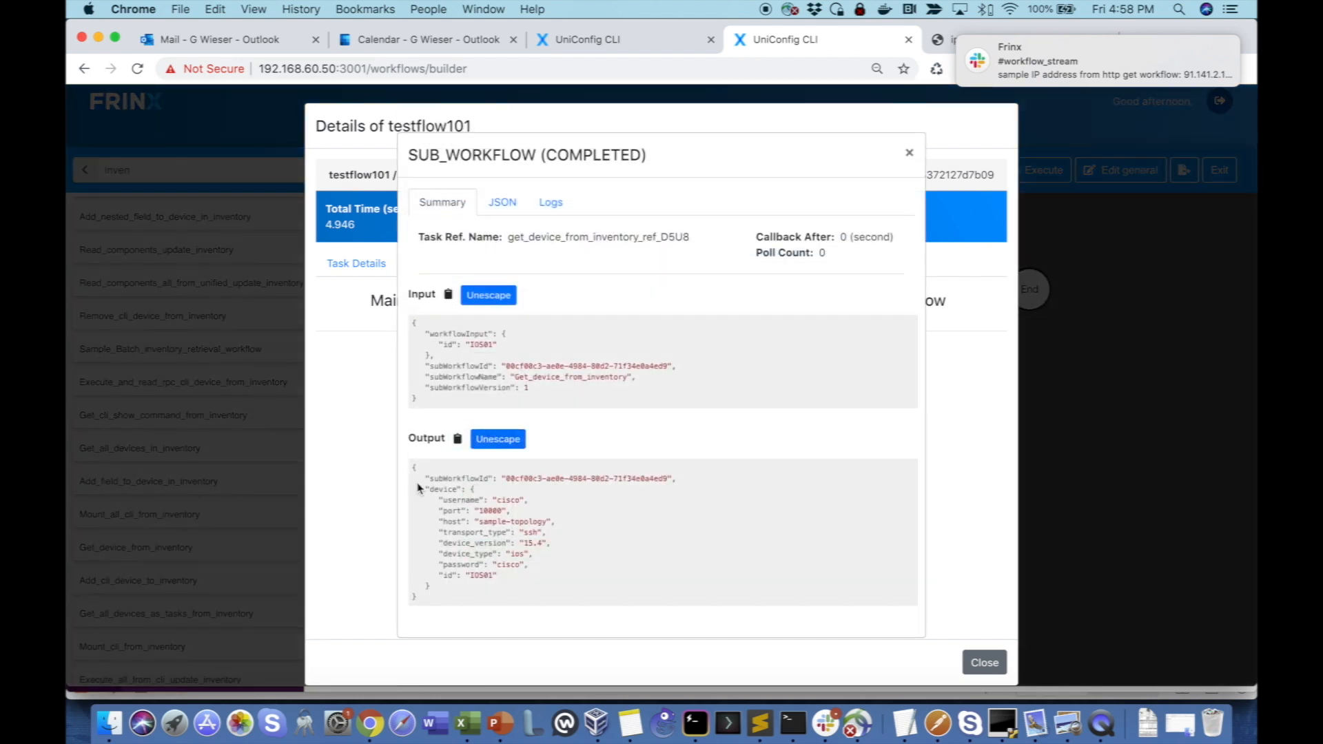
pyautogui.moveTo(412, 467); pyautogui.dragTo(460, 610)
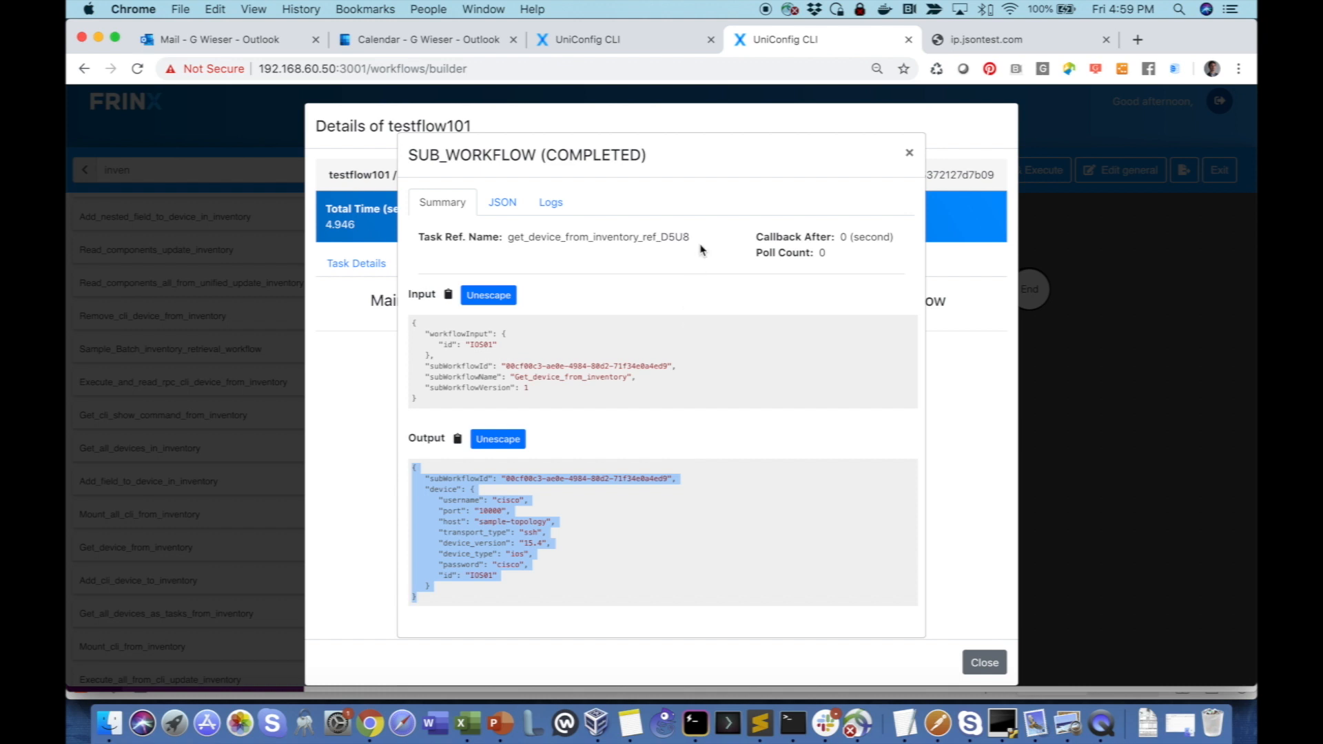
pyautogui.moveTo(702, 245); pyautogui.dragTo(508, 236)
pyautogui.press('super+c')
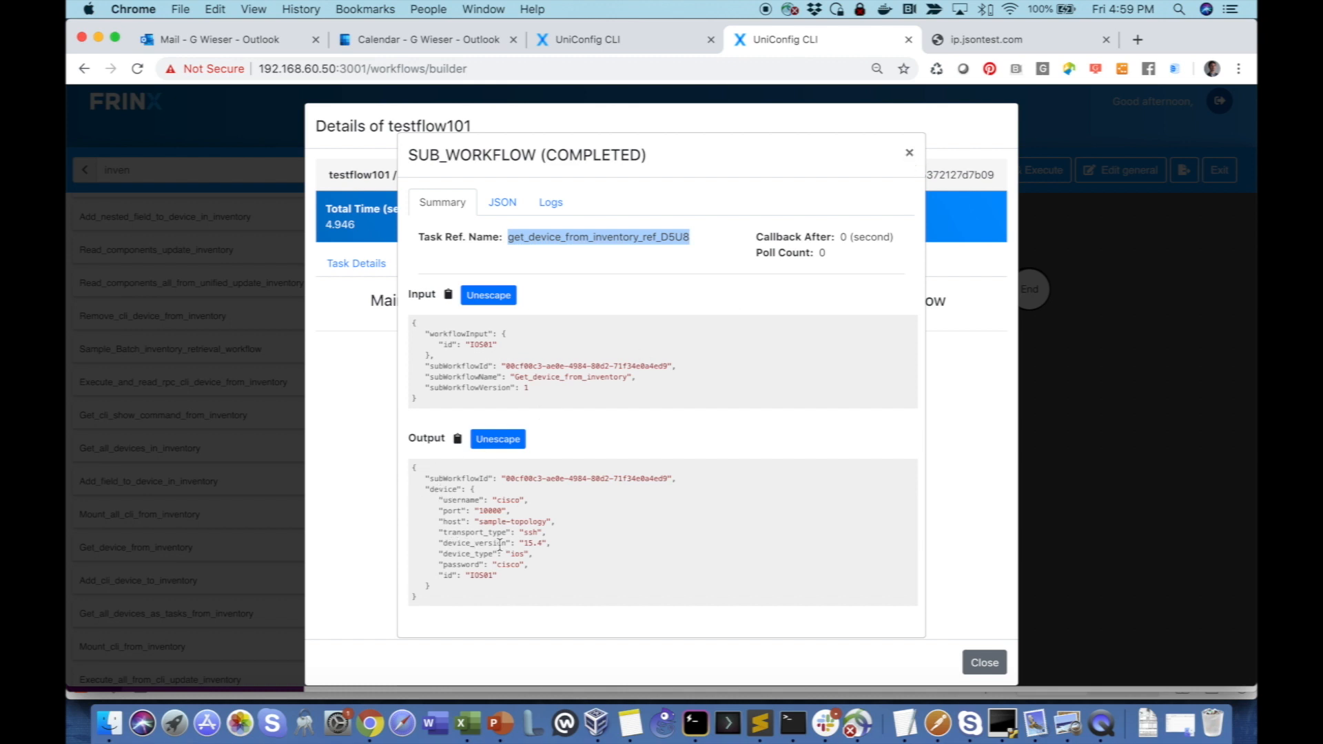
pyautogui.click(909, 153)
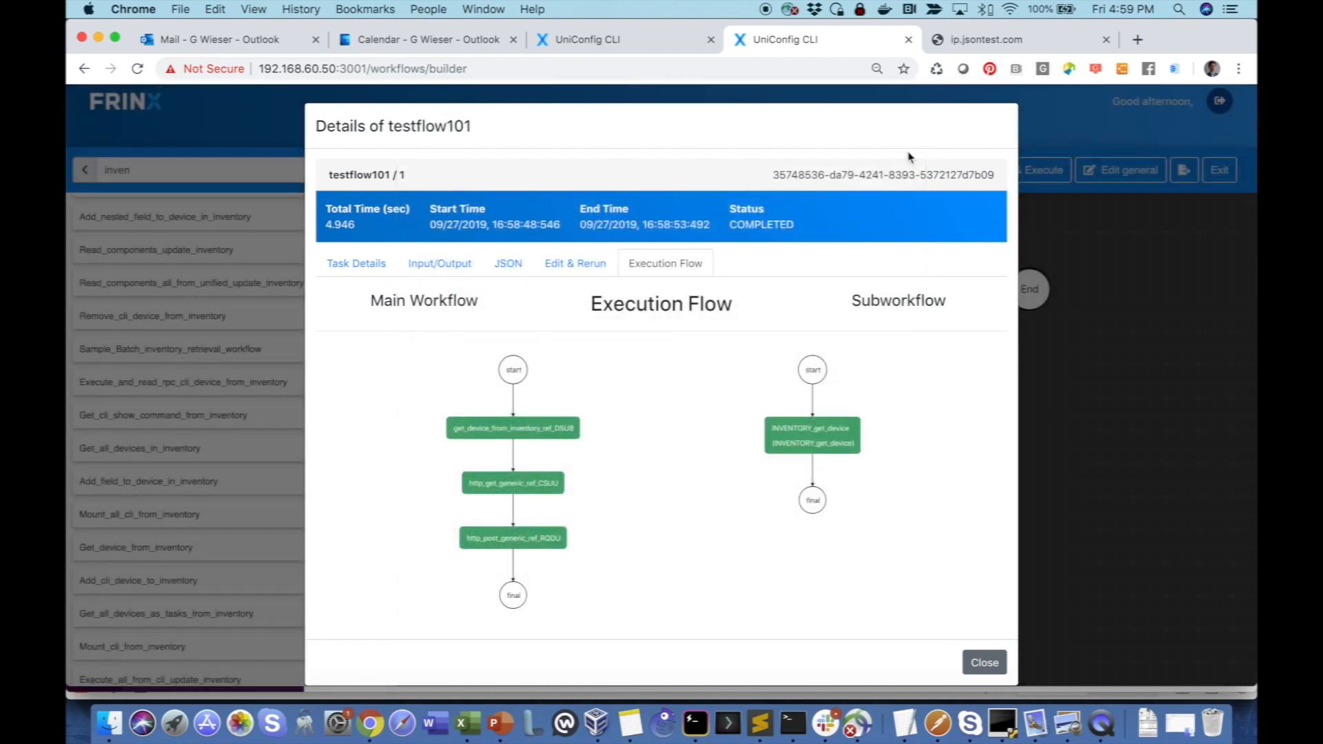
pyautogui.click(985, 662)
# - Append " and device SW version: ${get_device_from_inventory_ref_D5U8}" to the message text in the HTTP_POST_generic task's template
pyautogui.click(884, 281)
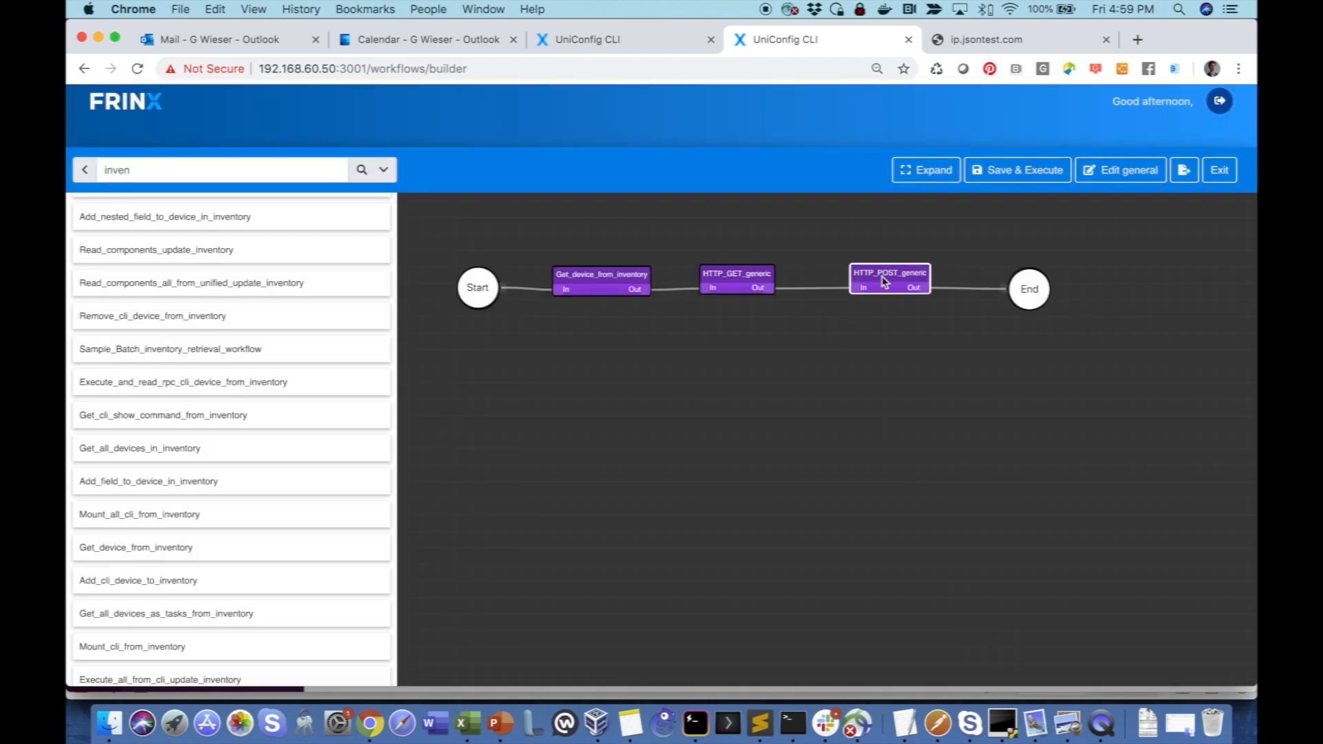
pyautogui.doubleClick(884, 281)
pyautogui.click(549, 182)
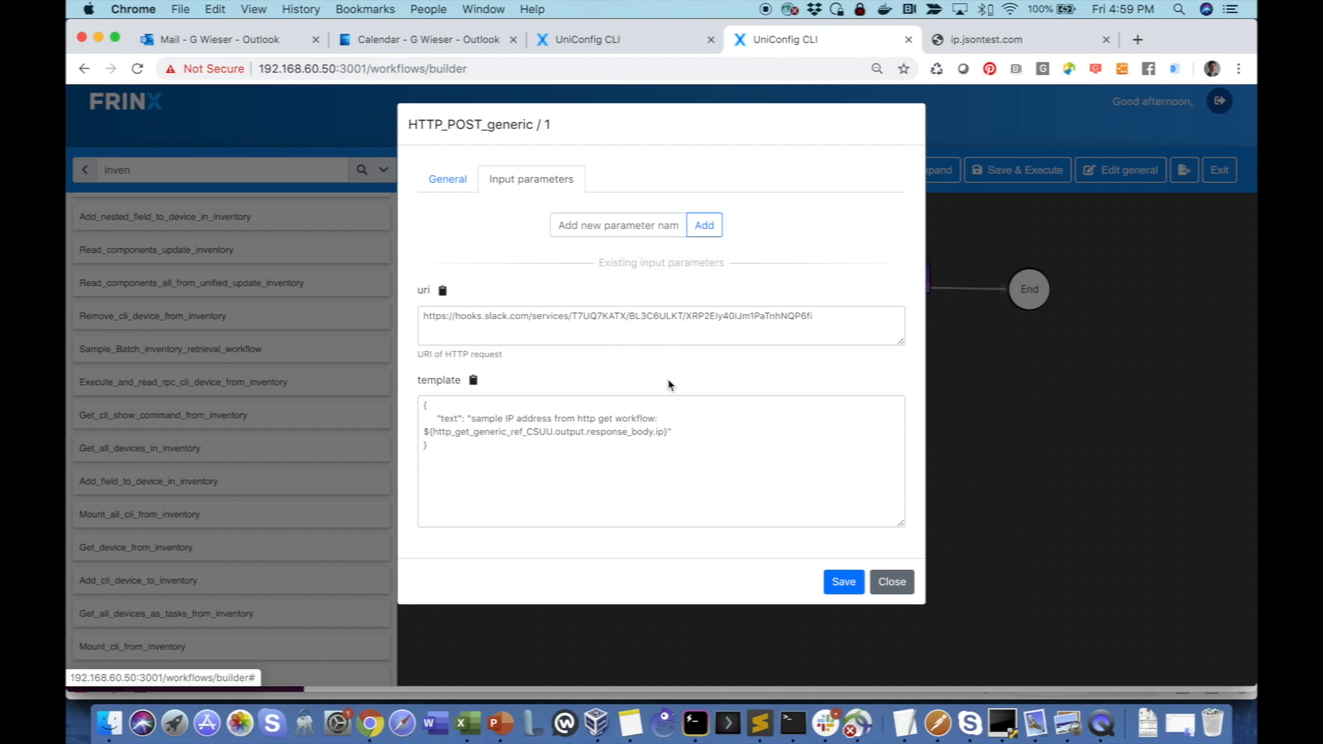
pyautogui.click(669, 433)
pyautogui.write('a')
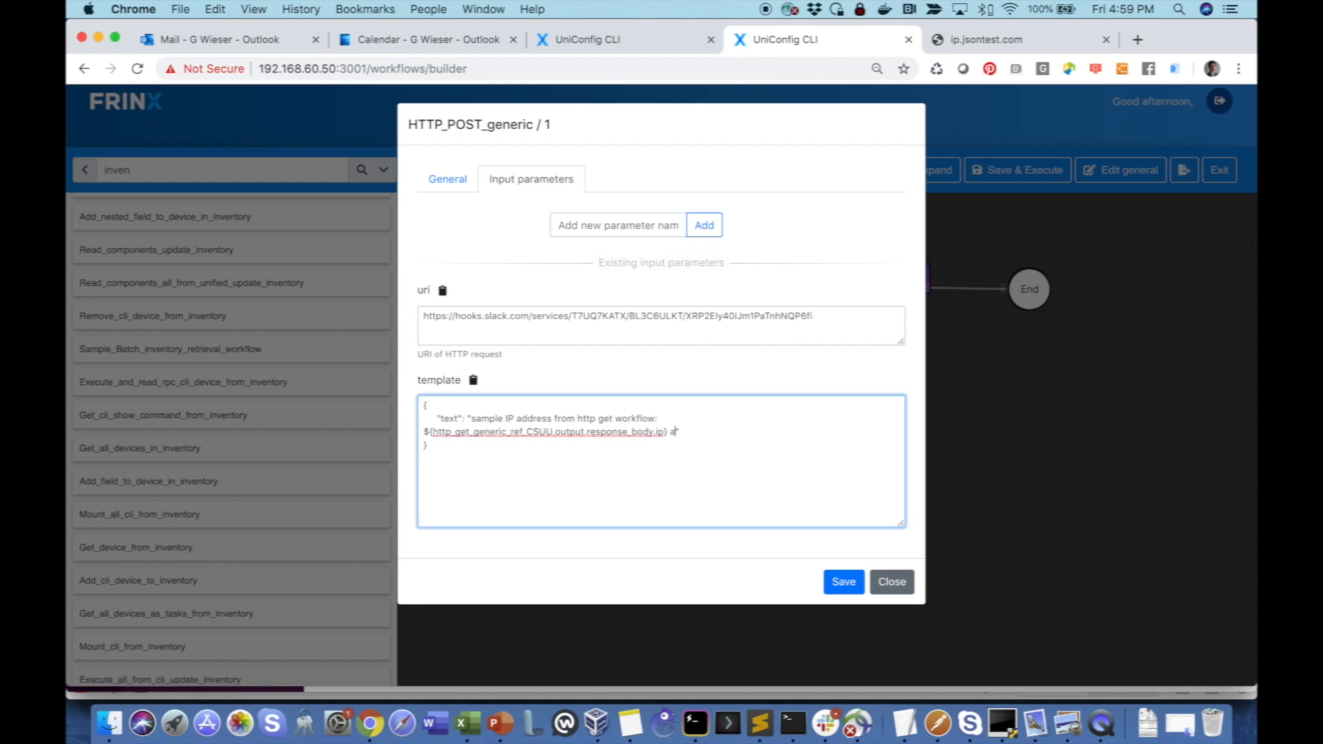
pyautogui.write('nd device SW version: ${}')
pyautogui.press('super+v')
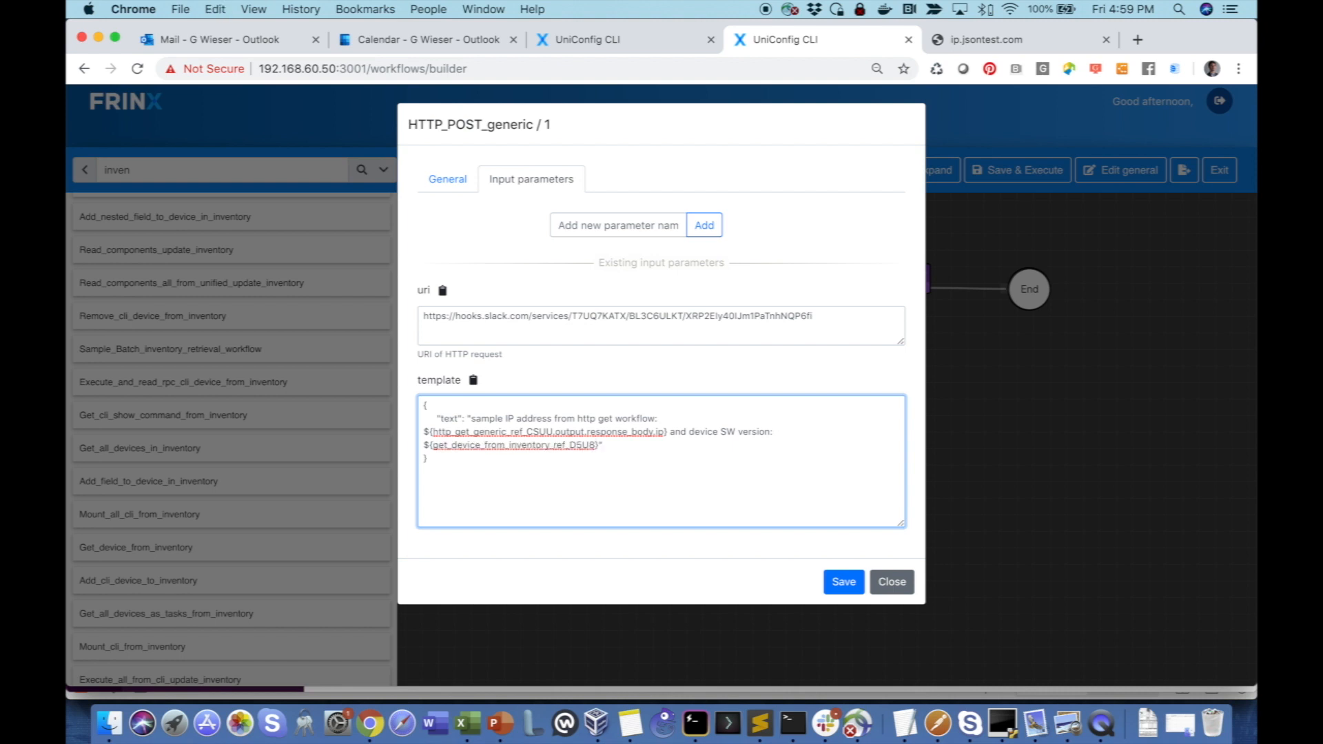
# - Extend the get_device_from_inventory reference in the template with ".output.device.device_version" and save the task
pyautogui.write('.output.device.device_version')
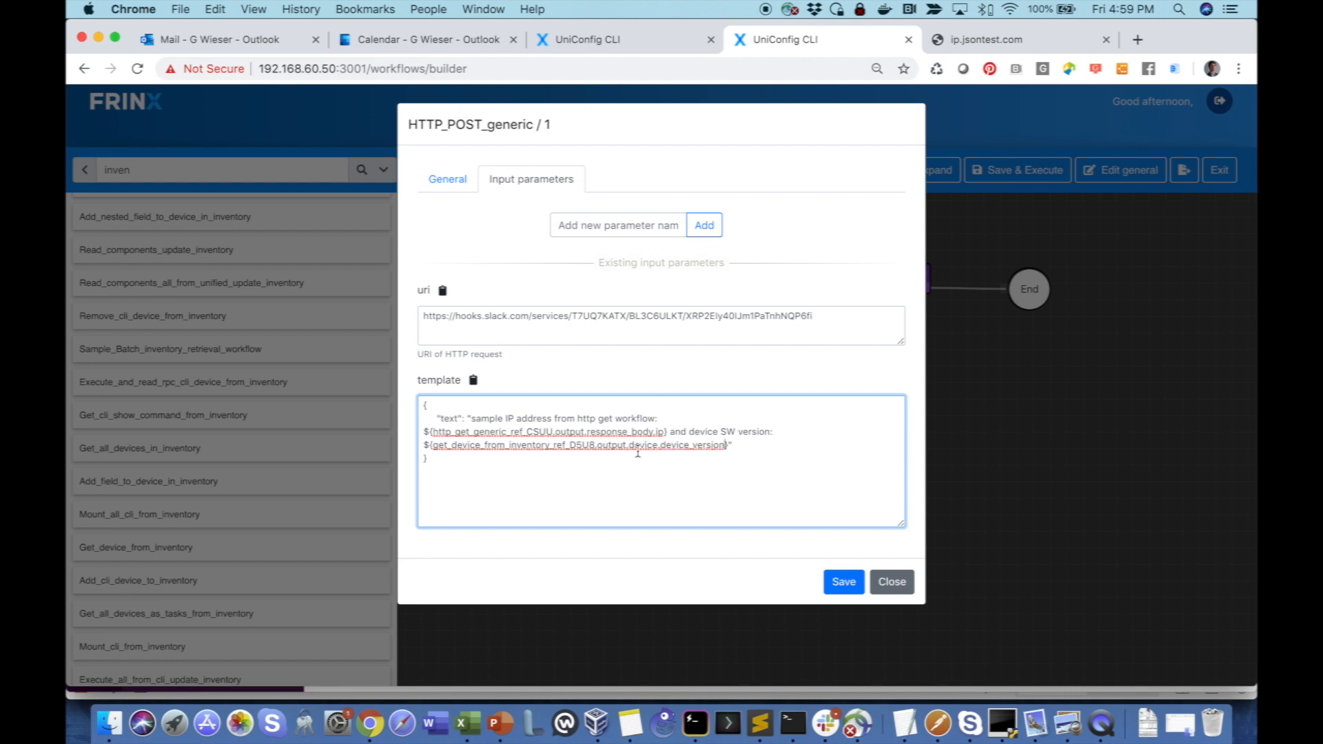
pyautogui.click(843, 583)
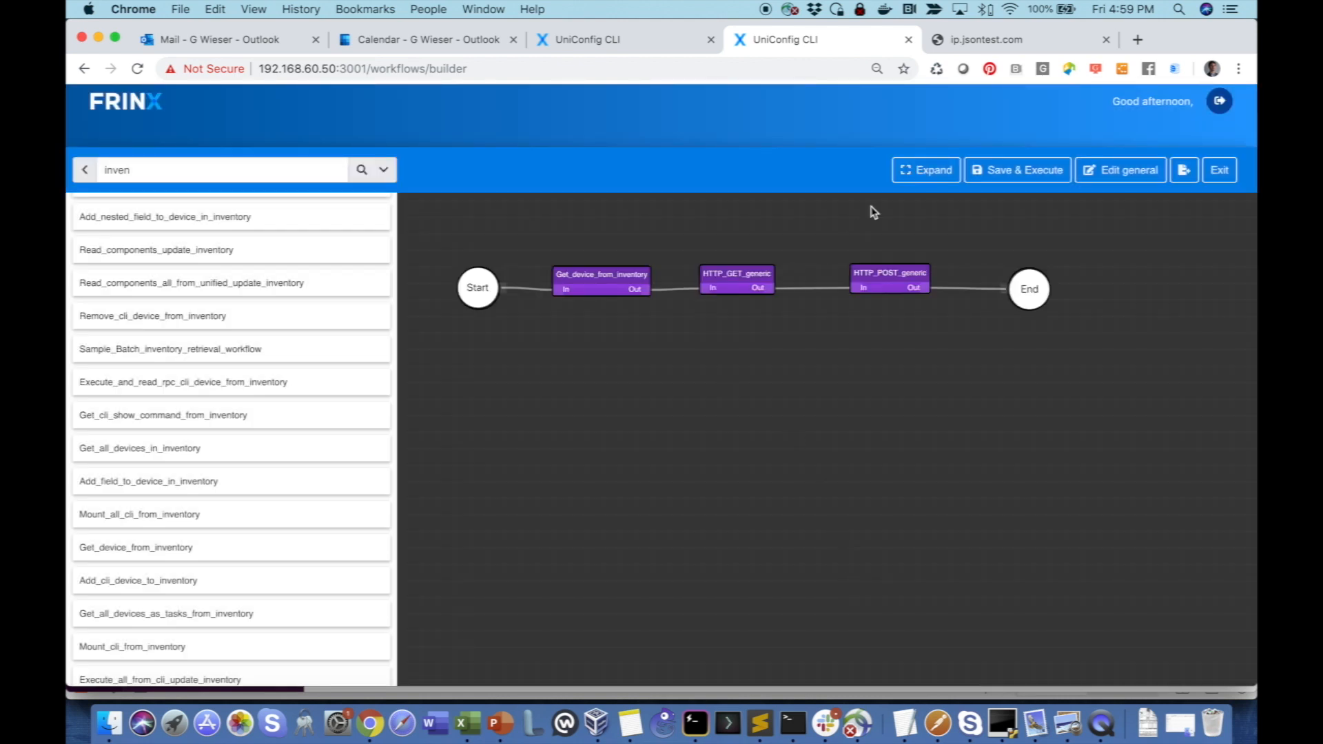
# - Save and execute testflow101 for device id IOS01 with the device version added to the message template
pyautogui.click(999, 172)
pyautogui.click(538, 193)
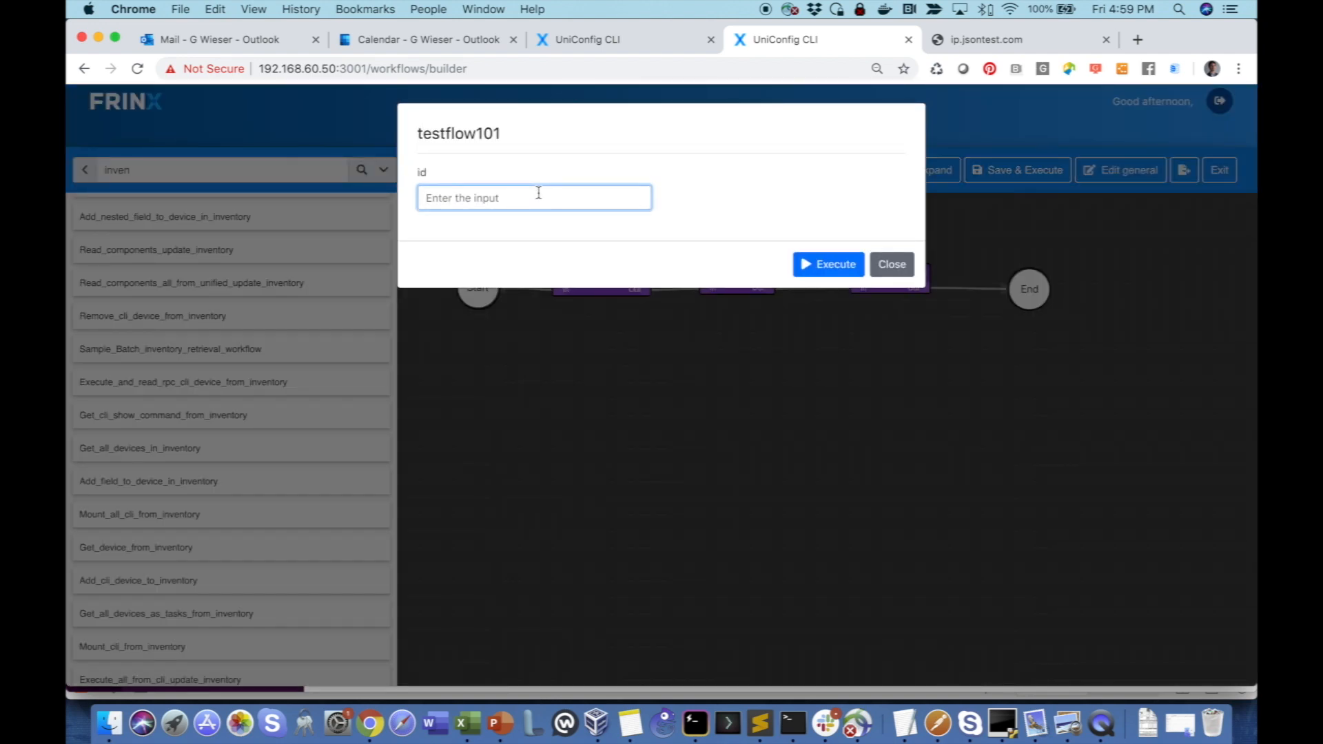
pyautogui.write('IOS01')
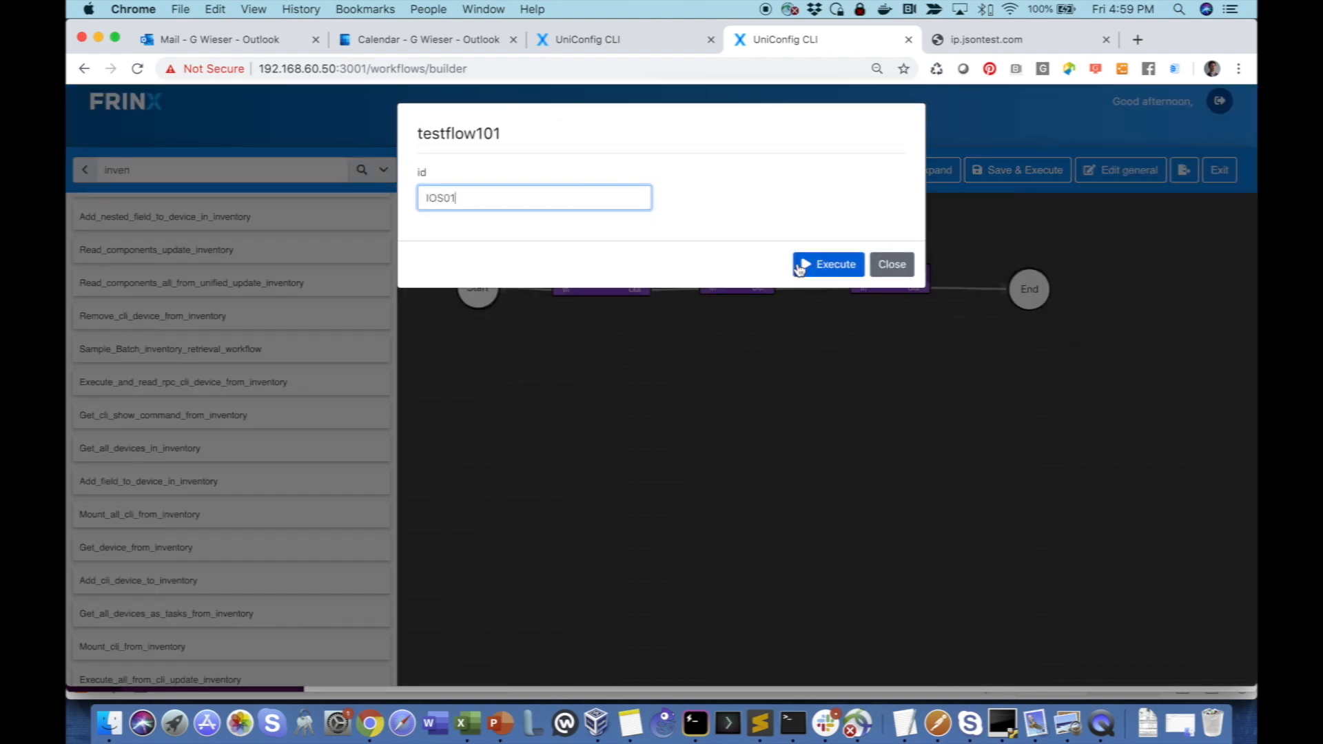
pyautogui.click(799, 267)
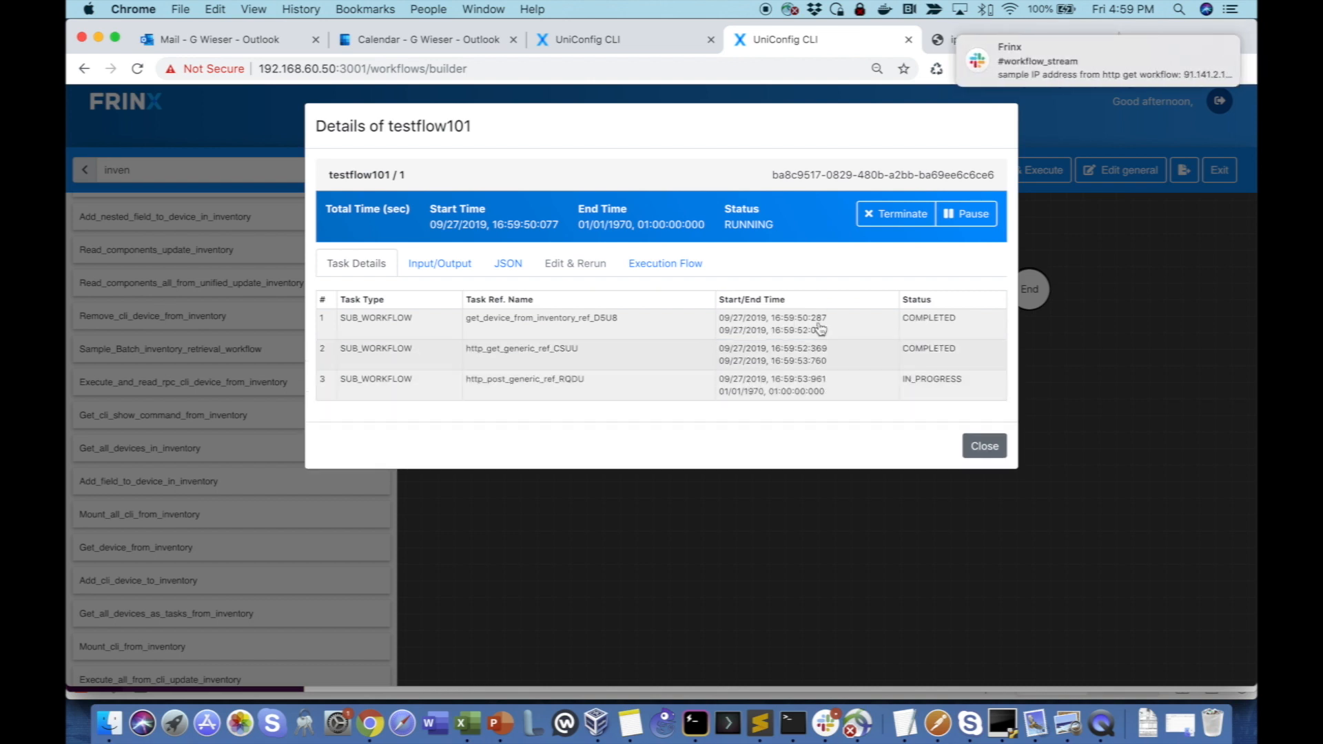
# - Check the device SW version message in Slack's #workflow_stream channel, and realign the Start node in the workflow builder
pyautogui.click(1068, 65)
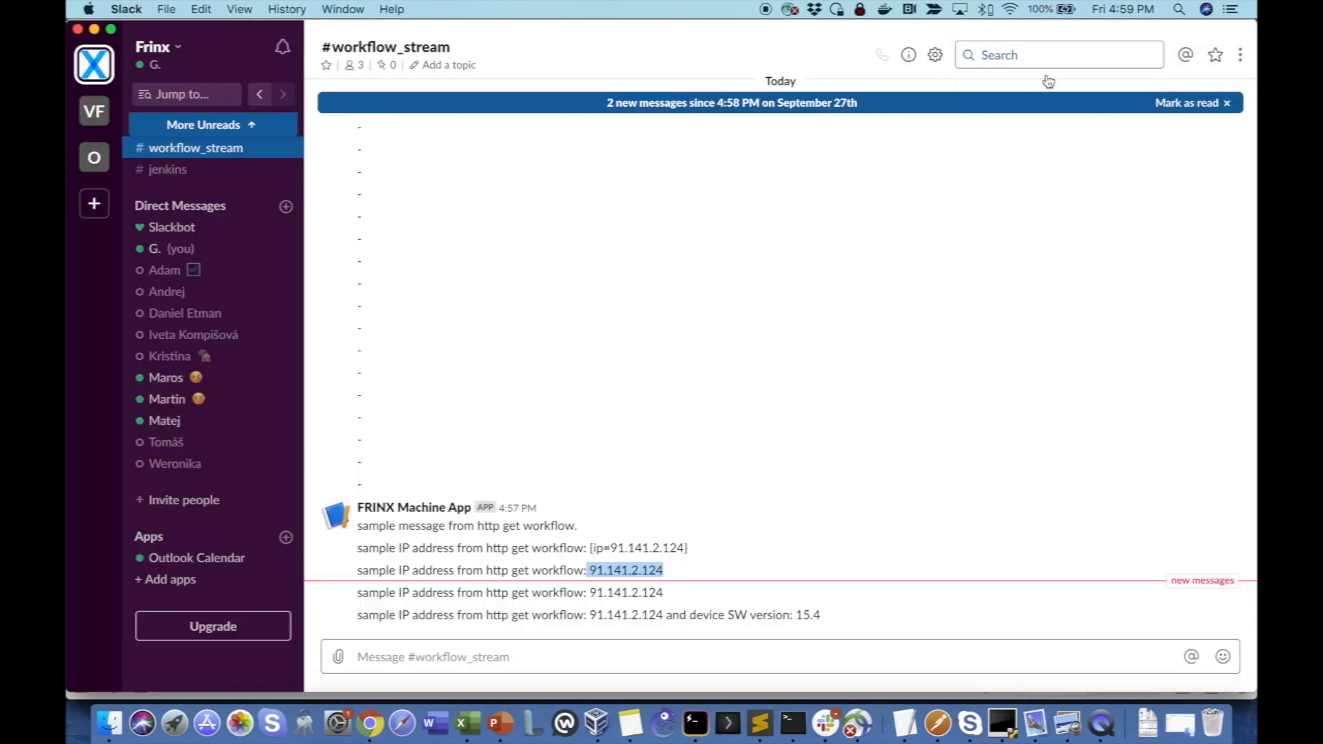
pyautogui.moveTo(822, 614); pyautogui.dragTo(352, 615)
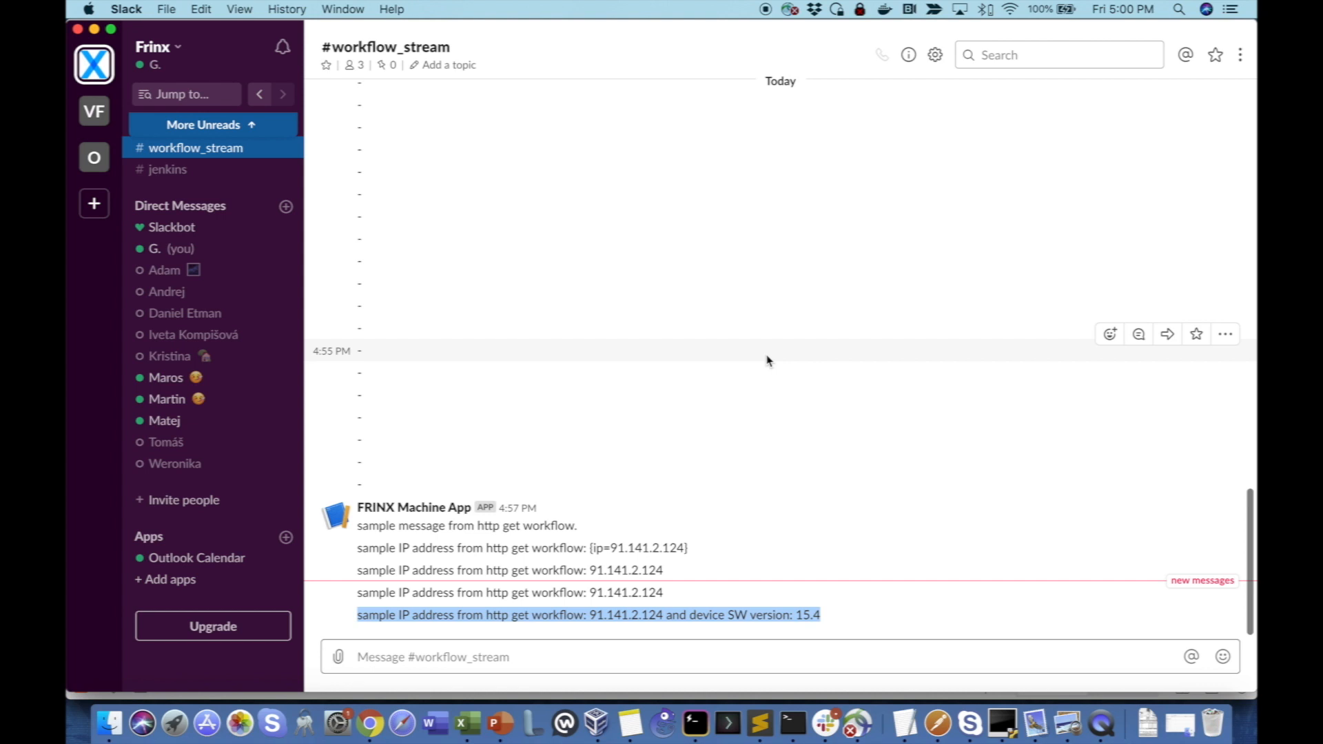
pyautogui.press('super+Tab')
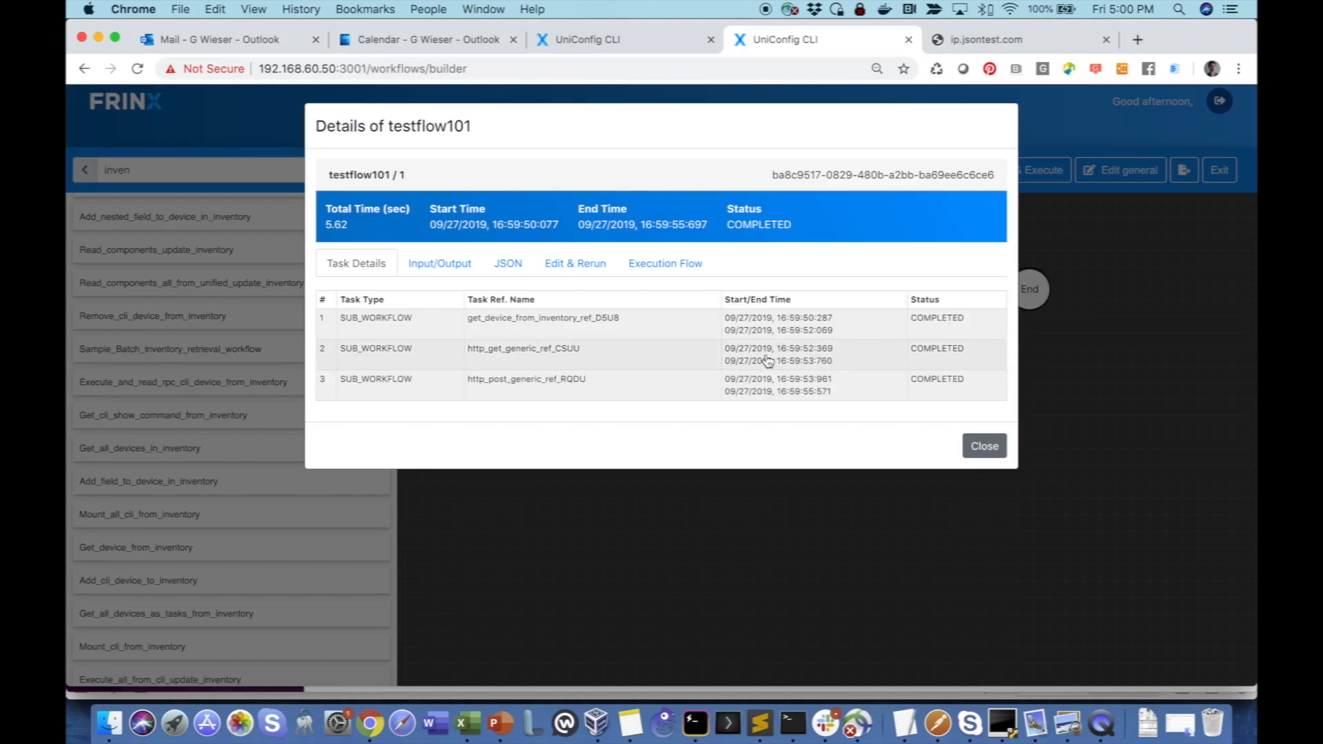
pyautogui.click(984, 446)
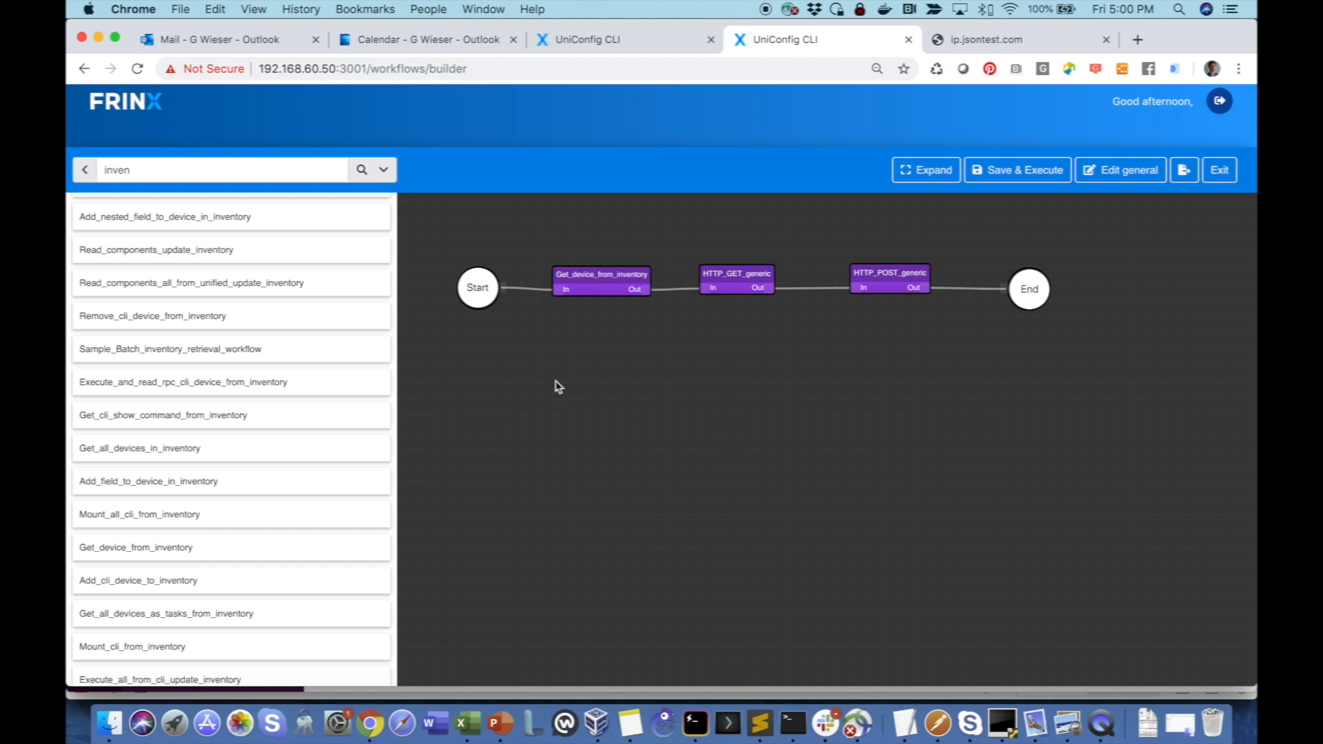
pyautogui.moveTo(480, 301); pyautogui.dragTo(474, 303)
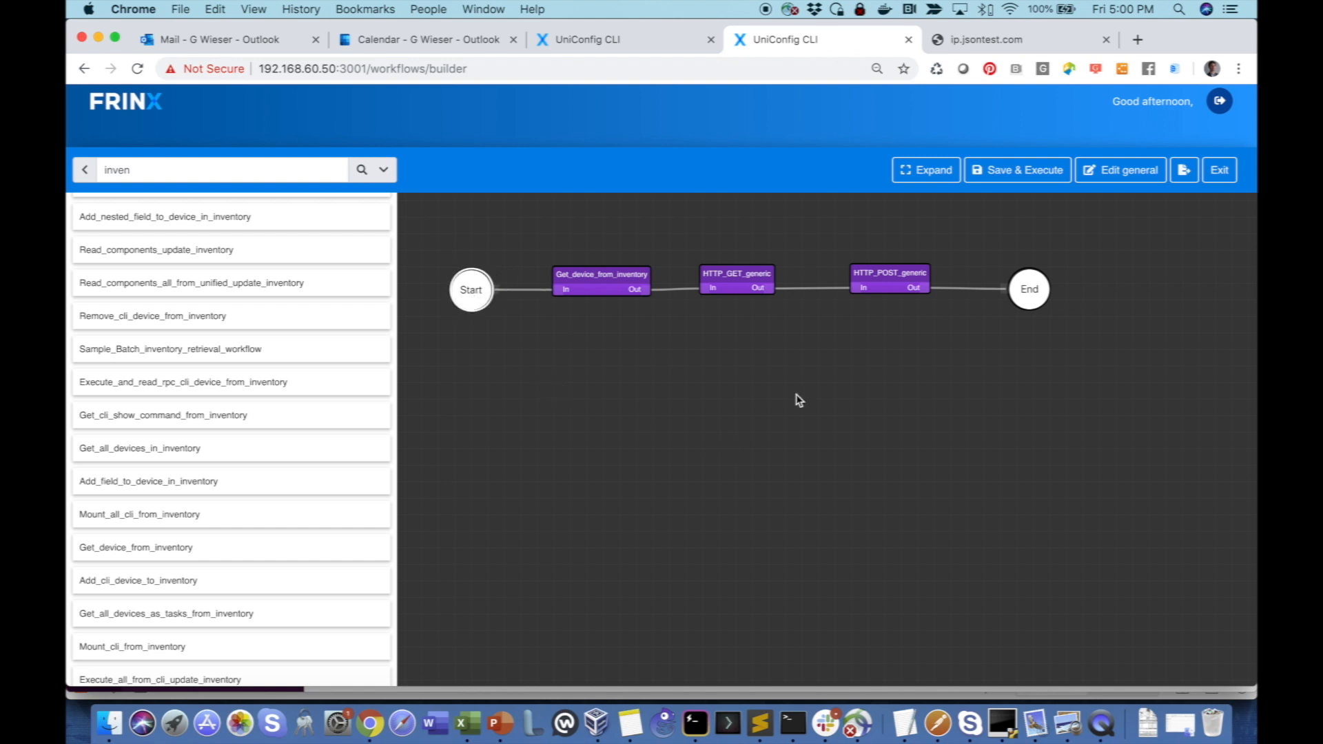